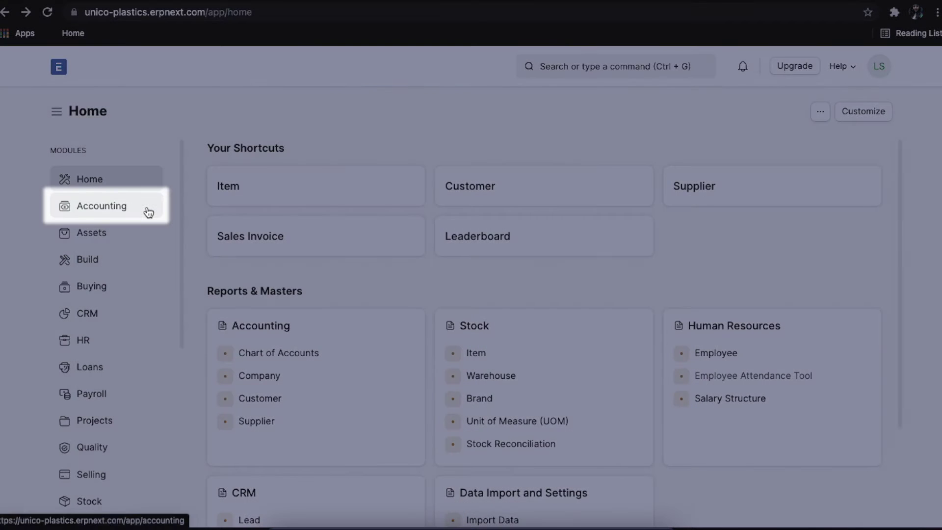
Step: Open the Sales Invoice list from the Accounting workspace, which shows no invoices
{"action": "left_click", "coordinate": [148, 211]}
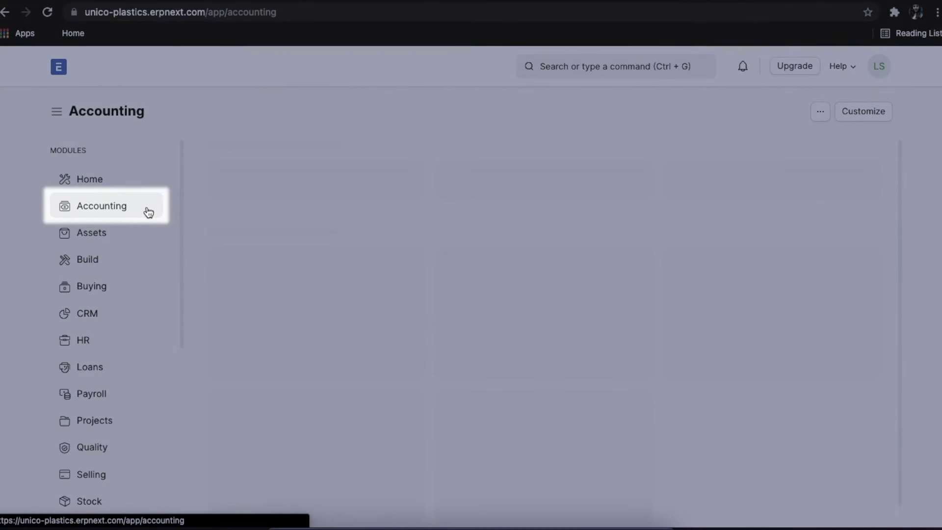
{"action": "scroll", "coordinate": [440, 390], "scroll_direction": "down", "scroll_amount": 5}
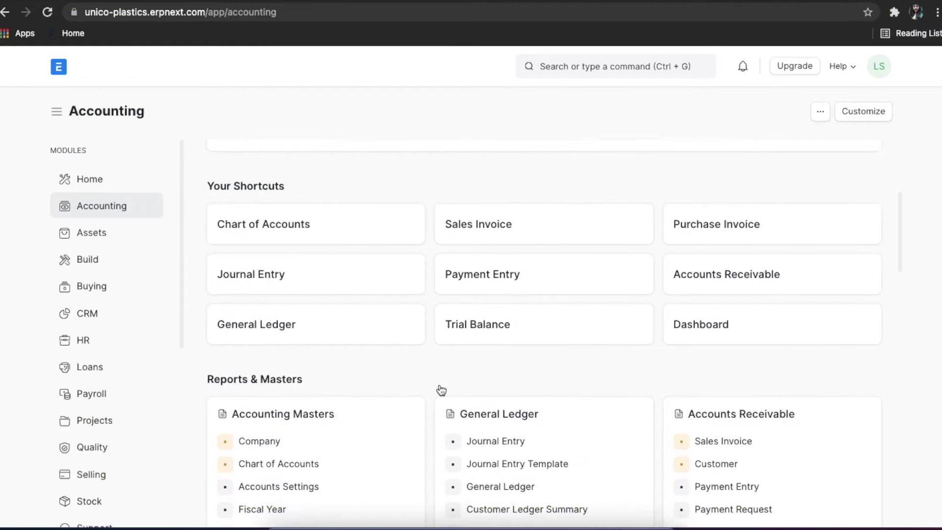
{"action": "scroll", "coordinate": [442, 388], "scroll_direction": "down", "scroll_amount": 3}
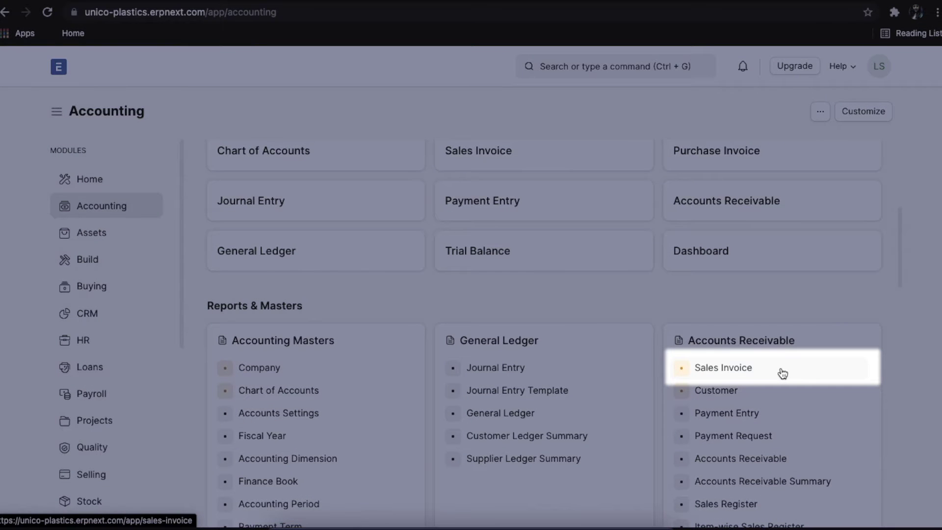
{"action": "left_click", "coordinate": [782, 373]}
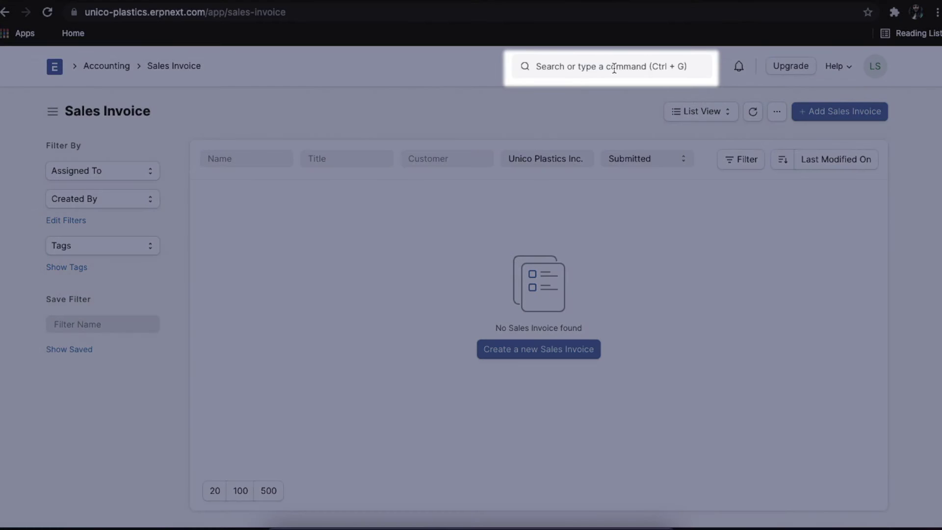
{"action": "left_click", "coordinate": [614, 68]}
{"action": "type", "text": "sales"}
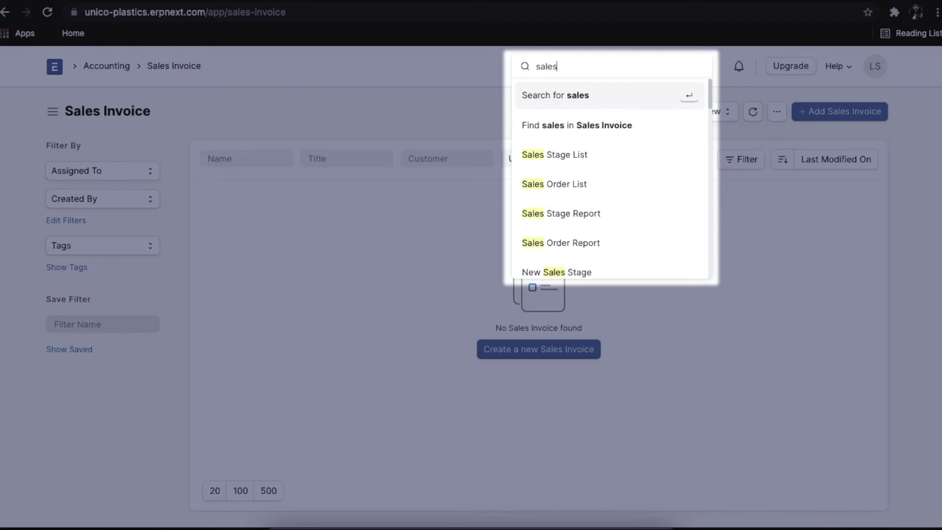
{"action": "type", "text": " in"}
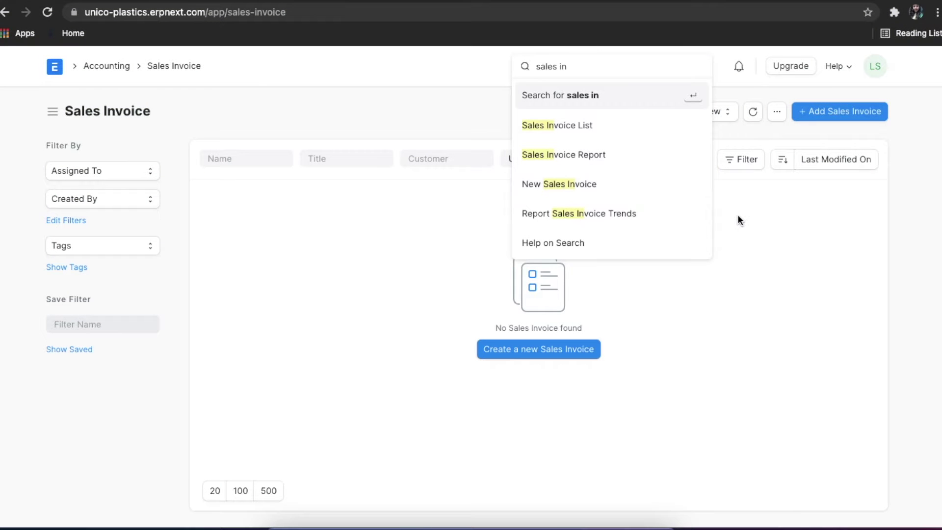
{"action": "left_click", "coordinate": [741, 219]}
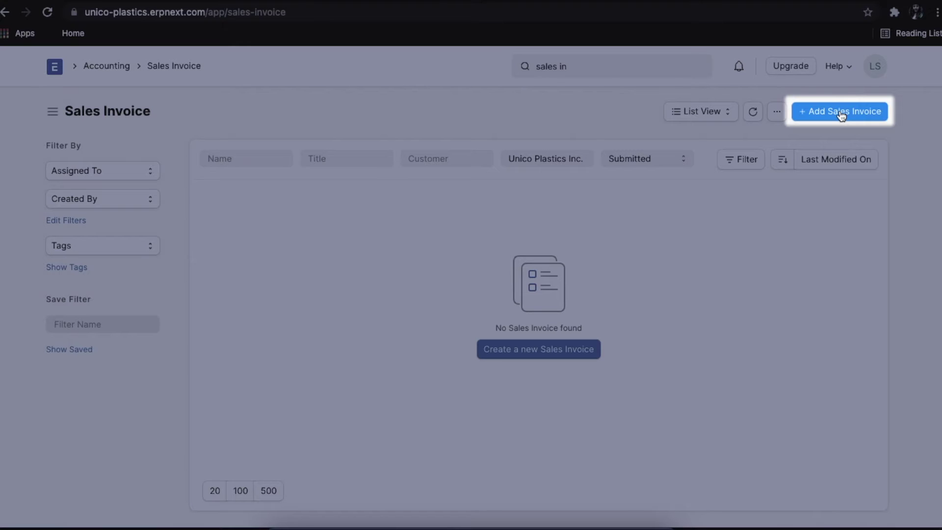
Step: Start a new sales invoice and choose Unique Inc. as the customer
{"action": "left_click", "coordinate": [842, 113]}
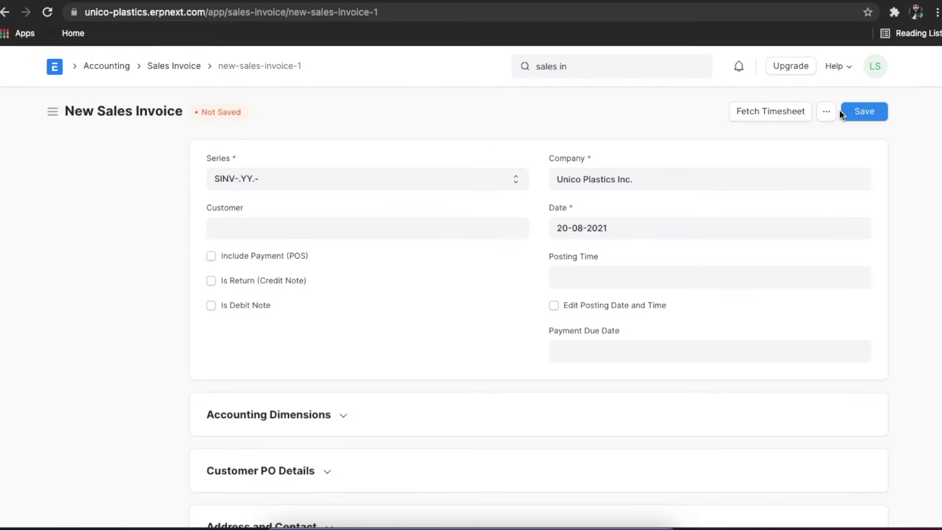
{"action": "left_click", "coordinate": [436, 223]}
{"action": "left_click", "coordinate": [428, 232]}
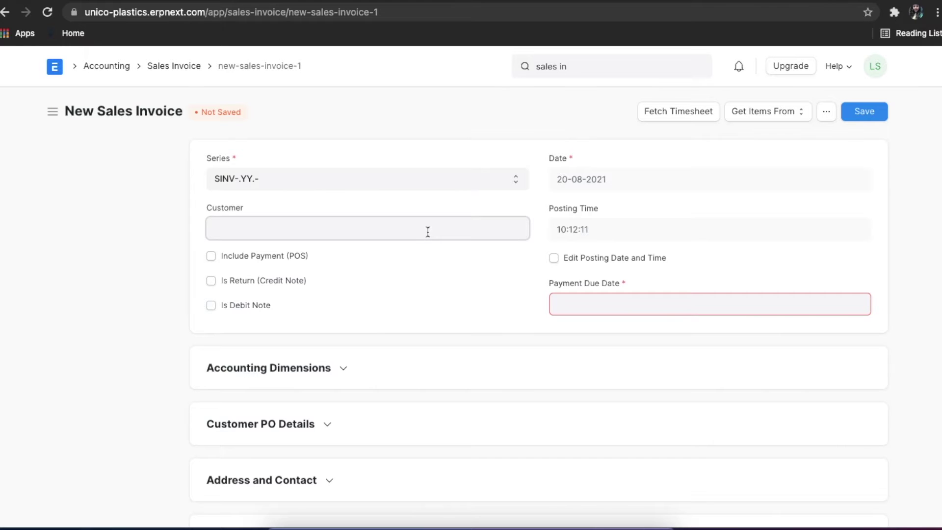
{"action": "left_click", "coordinate": [382, 338]}
Step: Set the Shipping Address Name to Unique Plastics-Billing under Address and Contact
{"action": "scroll", "coordinate": [380, 339], "scroll_direction": "down", "scroll_amount": 4}
{"action": "left_click", "coordinate": [344, 307]}
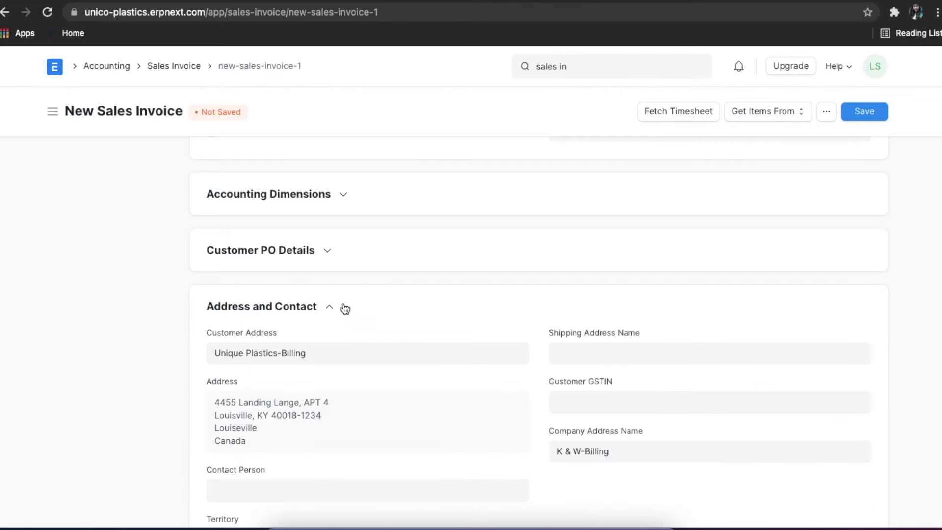
{"action": "left_click", "coordinate": [587, 352]}
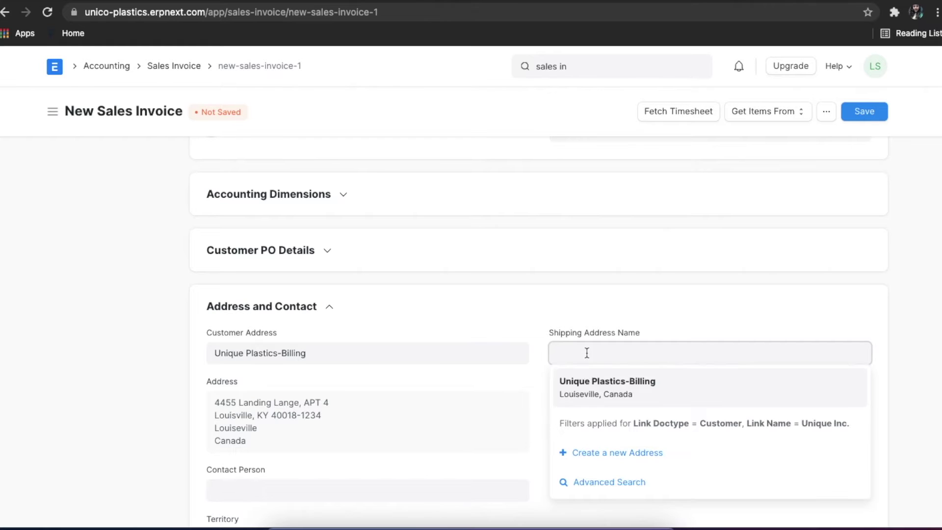
{"action": "left_click", "coordinate": [586, 379]}
{"action": "scroll", "coordinate": [528, 382], "scroll_direction": "down", "scroll_amount": 1}
{"action": "scroll", "coordinate": [528, 382], "scroll_direction": "down", "scroll_amount": 10}
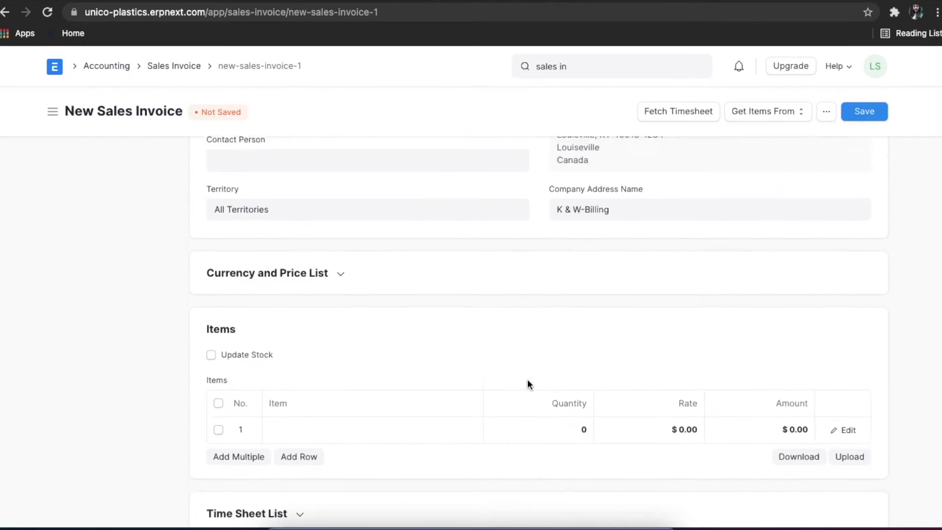
Step: Add item UPI001 with quantity 4 in the first Items row
{"action": "left_click", "coordinate": [361, 251]}
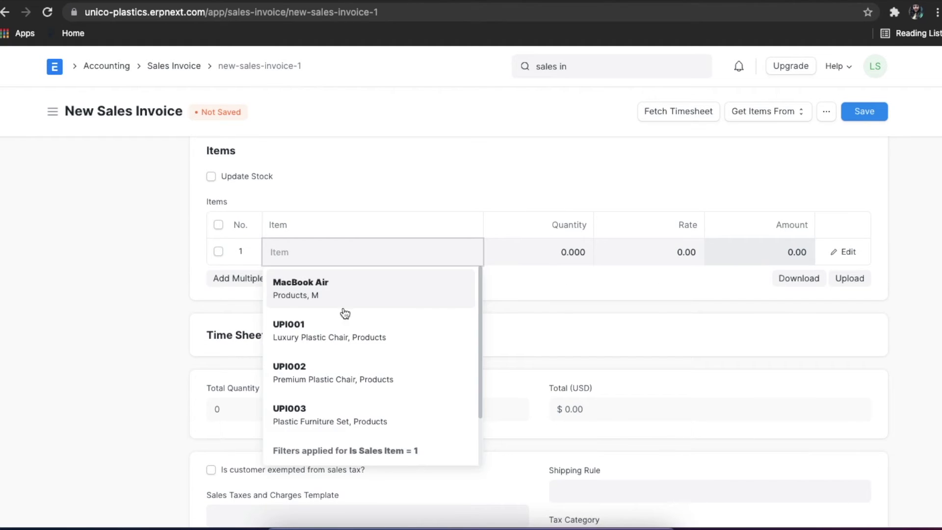
{"action": "left_click", "coordinate": [341, 328]}
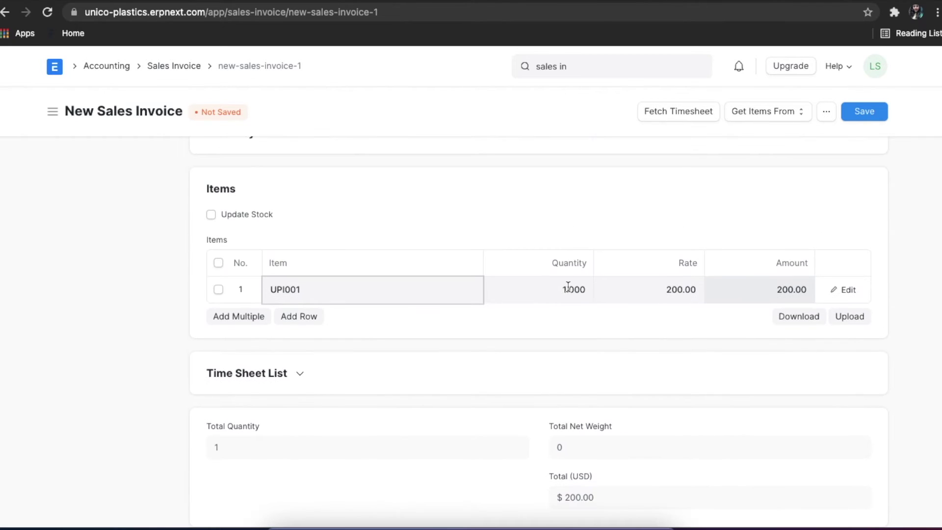
{"action": "left_click", "coordinate": [564, 287]}
{"action": "type", "text": "4"}
{"action": "left_click", "coordinate": [520, 318]}
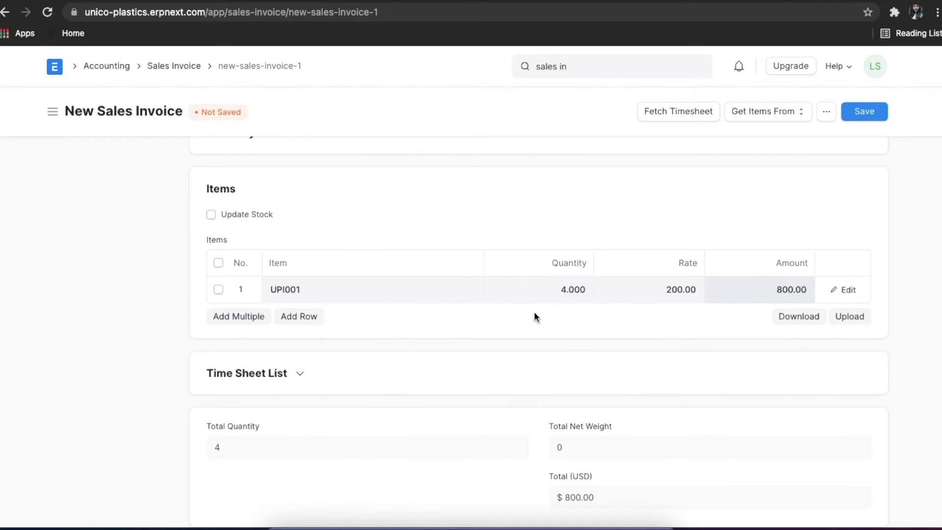
Step: Add a second row with item UPI002 and quantity 3
{"action": "left_click", "coordinate": [302, 317]}
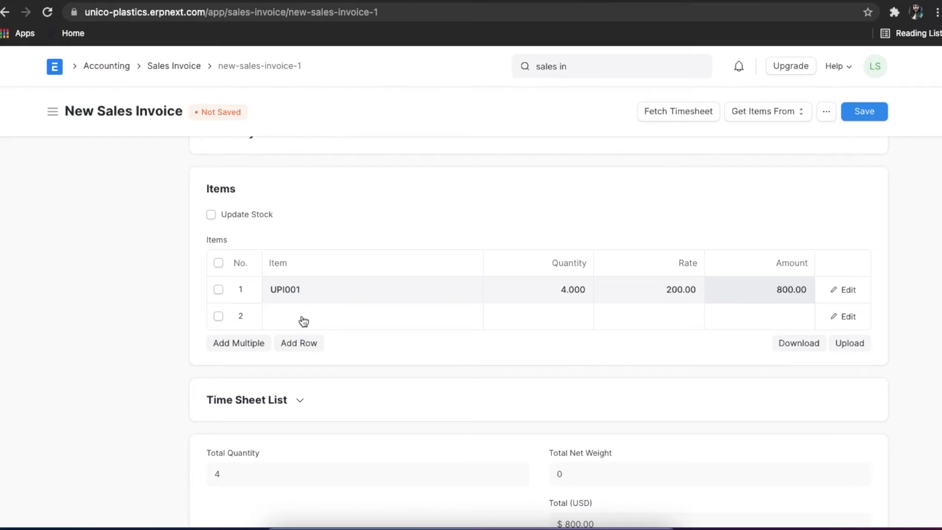
{"action": "left_click", "coordinate": [302, 316]}
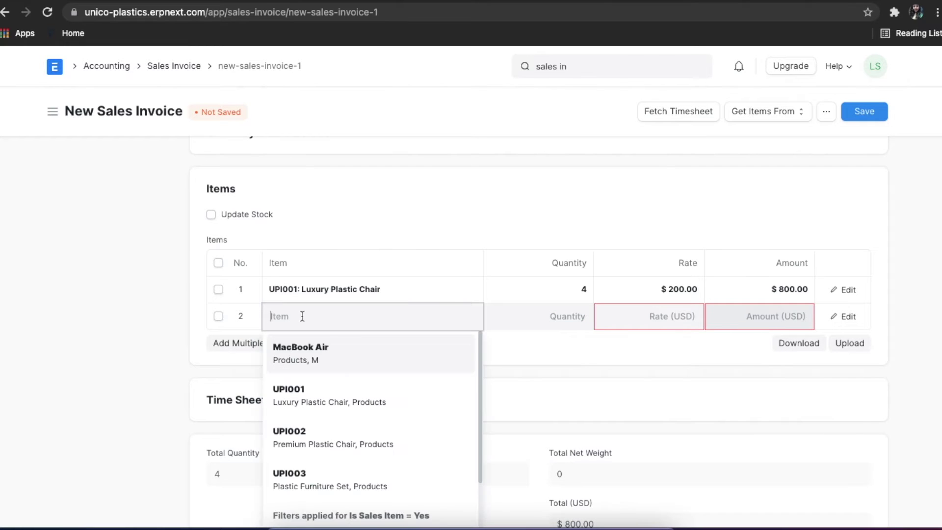
{"action": "left_click", "coordinate": [316, 428]}
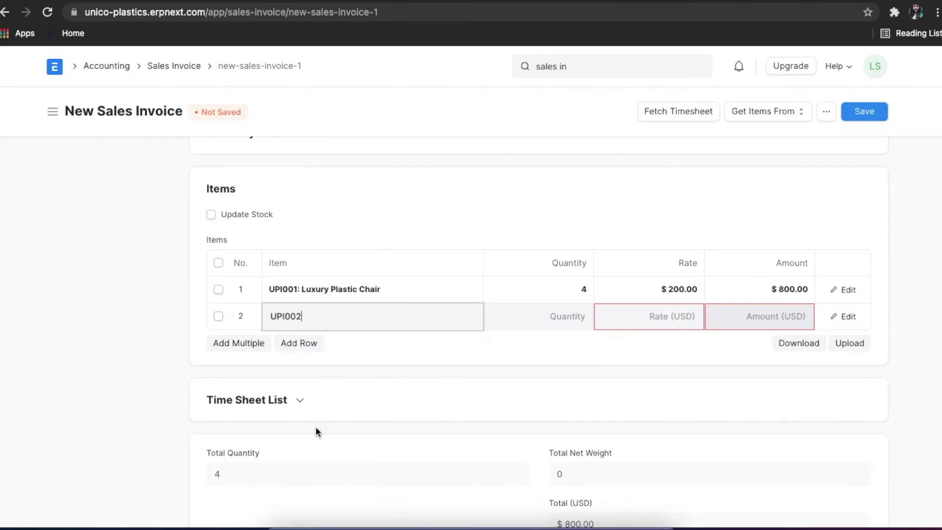
{"action": "left_click", "coordinate": [576, 308]}
{"action": "type", "text": "3"}
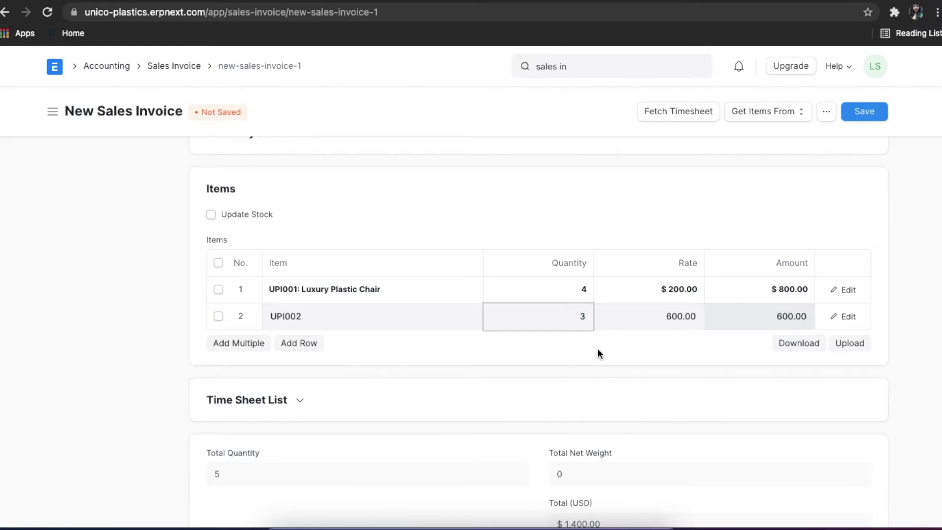
{"action": "left_click", "coordinate": [599, 354]}
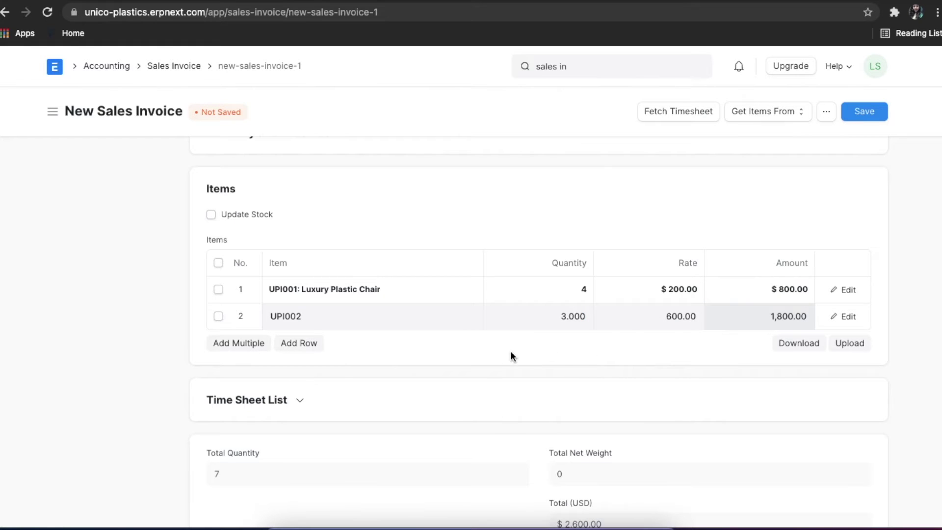
{"action": "scroll", "coordinate": [511, 351], "scroll_direction": "down", "scroll_amount": 7}
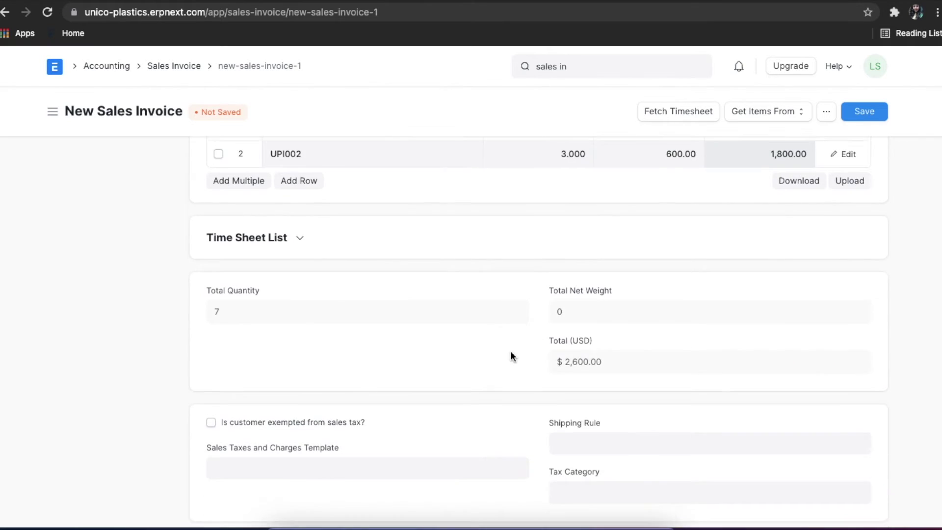
Step: Apply the US ST 4% - UPI sales tax template, adding $104.00 tax
{"action": "left_click", "coordinate": [466, 301]}
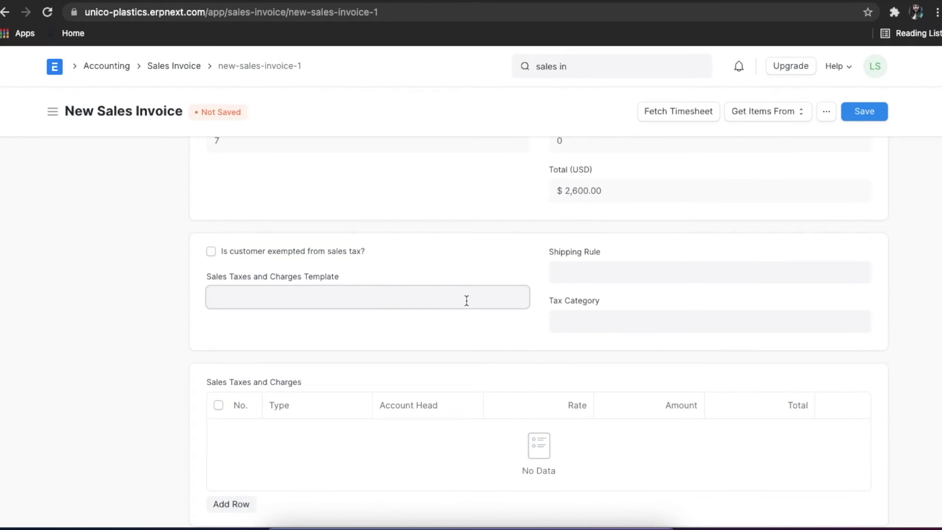
{"action": "left_click", "coordinate": [374, 380]}
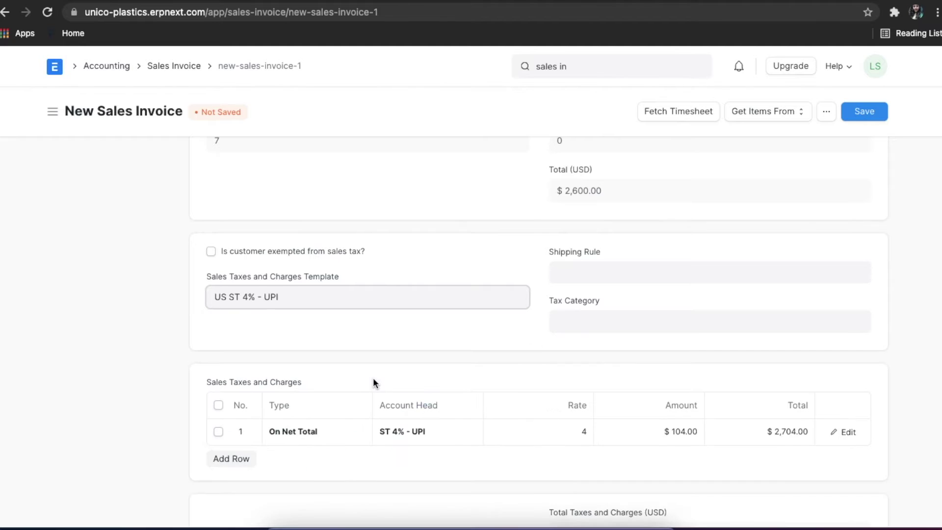
{"action": "scroll", "coordinate": [374, 379], "scroll_direction": "down", "scroll_amount": 12}
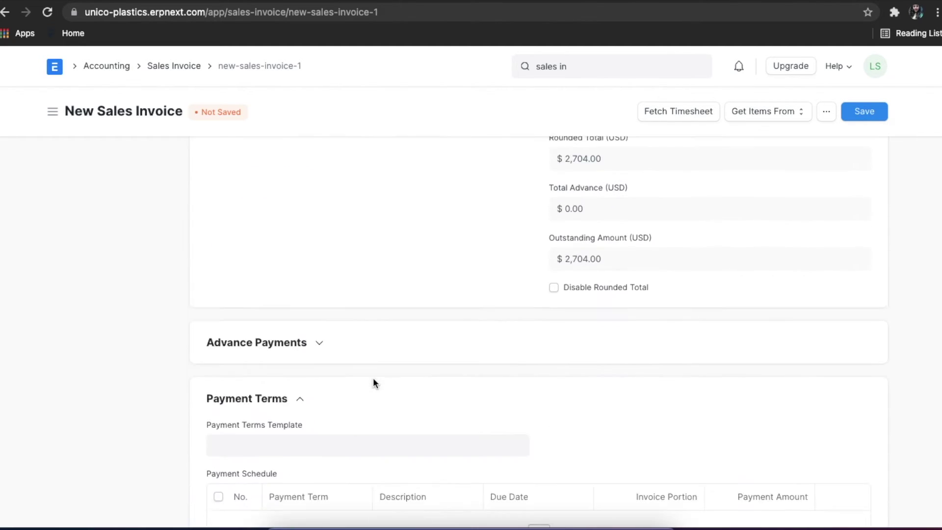
{"action": "scroll", "coordinate": [373, 382], "scroll_direction": "down", "scroll_amount": 3}
Step: Set the Payment Terms Template to Default Payment Term
{"action": "left_click", "coordinate": [372, 289]}
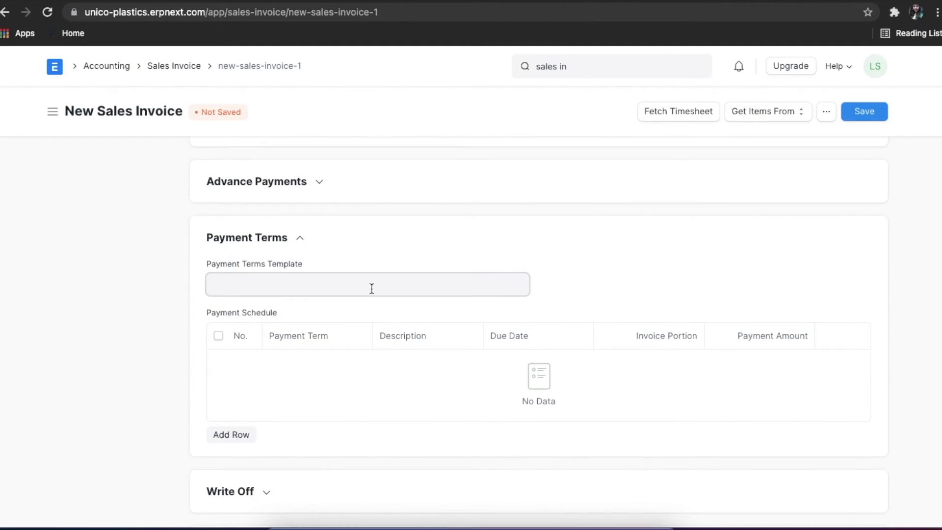
{"action": "left_click", "coordinate": [348, 311]}
{"action": "scroll", "coordinate": [347, 313], "scroll_direction": "down", "scroll_amount": 3}
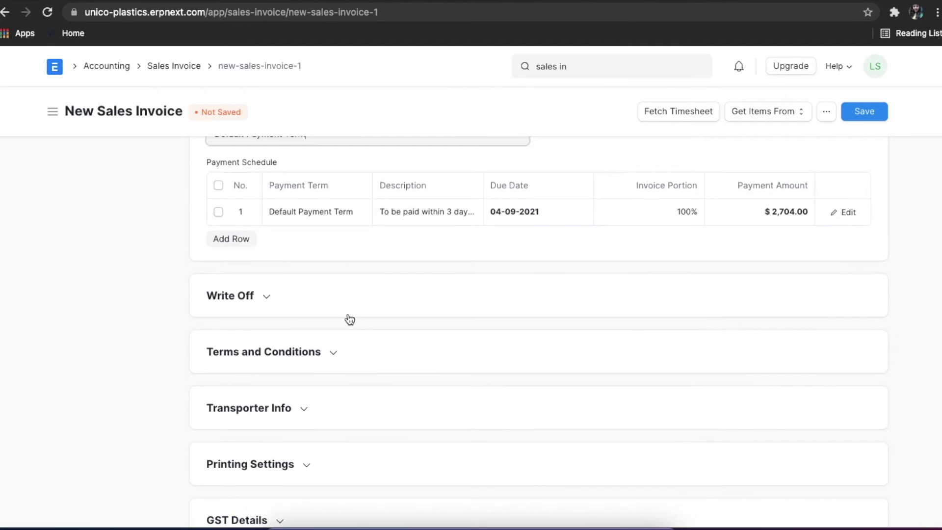
Step: Choose Default Terms and Conditions in the Terms field
{"action": "left_click", "coordinate": [335, 280]}
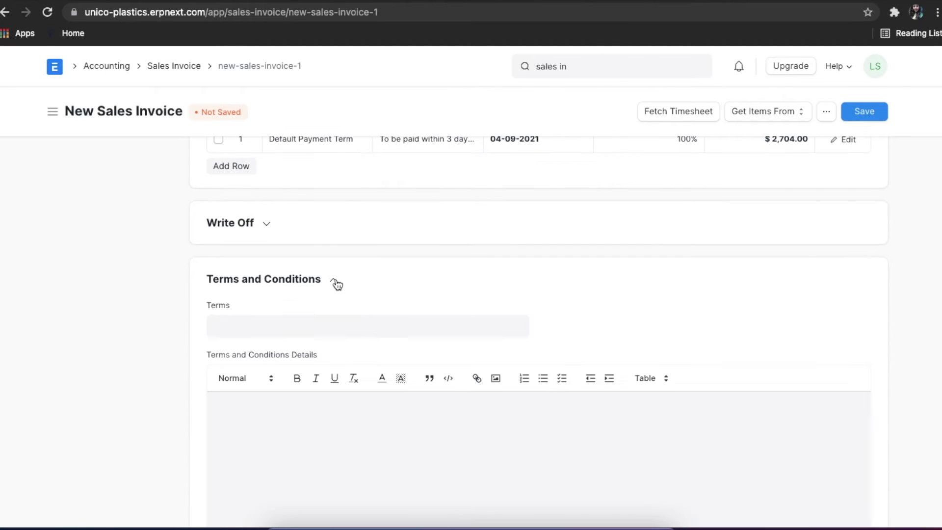
{"action": "left_click", "coordinate": [294, 328]}
{"action": "left_click", "coordinate": [286, 353]}
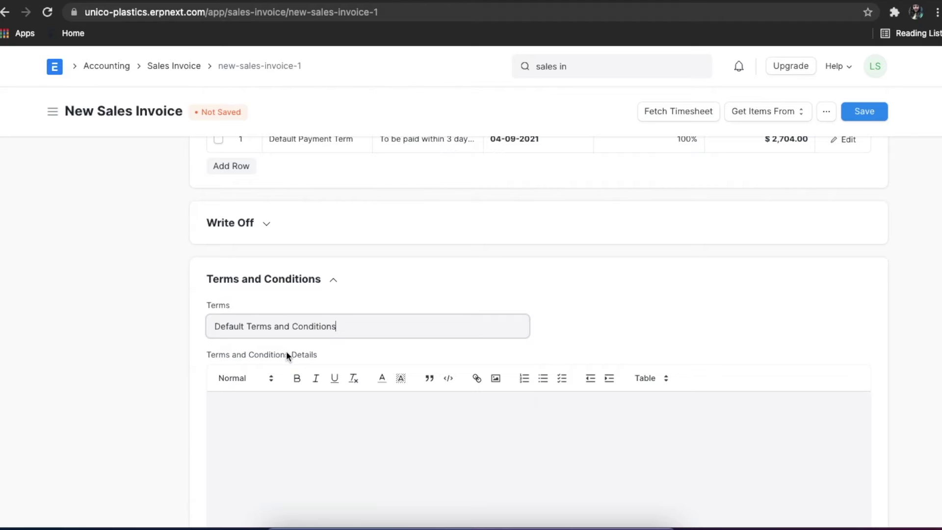
{"action": "scroll", "coordinate": [360, 376], "scroll_direction": "down", "scroll_amount": 10}
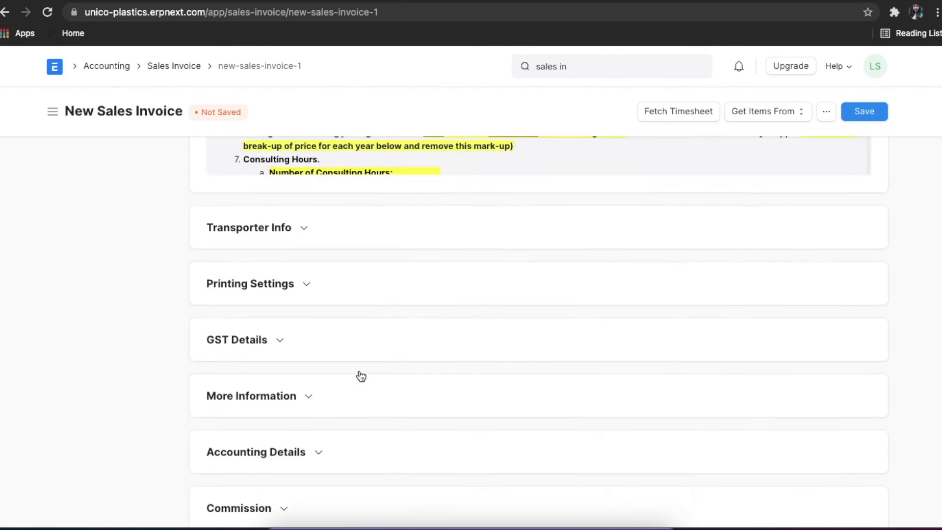
{"action": "scroll", "coordinate": [359, 372], "scroll_direction": "down", "scroll_amount": 2}
Step: Add Marcus to the Sales Team with a 100% contribution
{"action": "left_click", "coordinate": [279, 397]}
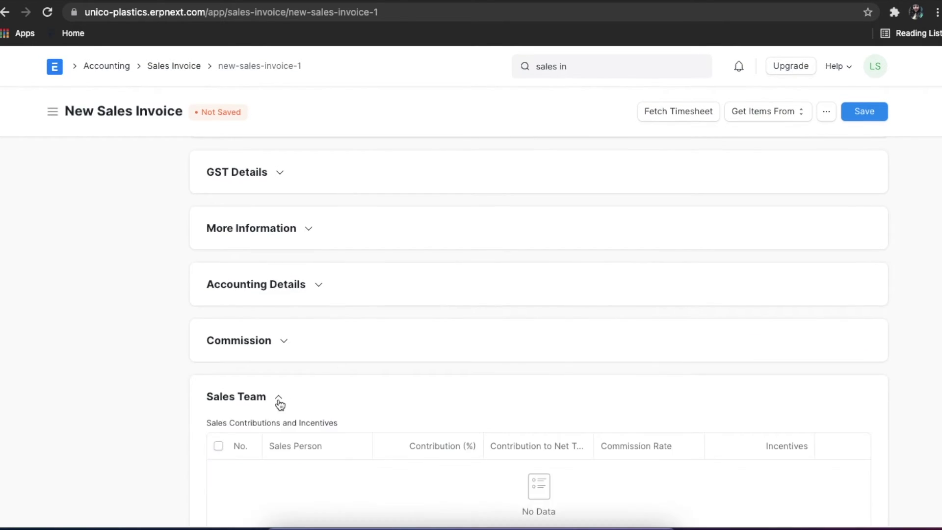
{"action": "scroll", "coordinate": [278, 422], "scroll_direction": "down", "scroll_amount": 2}
{"action": "left_click", "coordinate": [236, 429]}
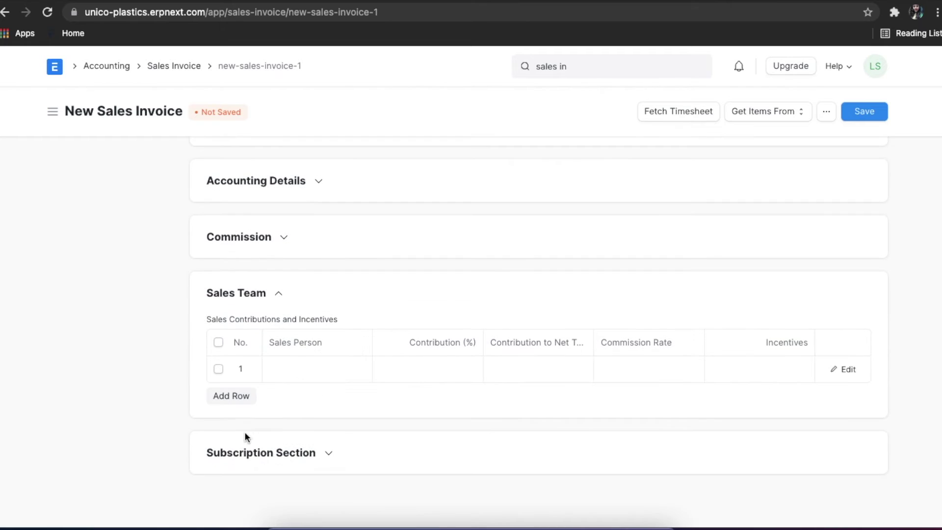
{"action": "left_click", "coordinate": [287, 368]}
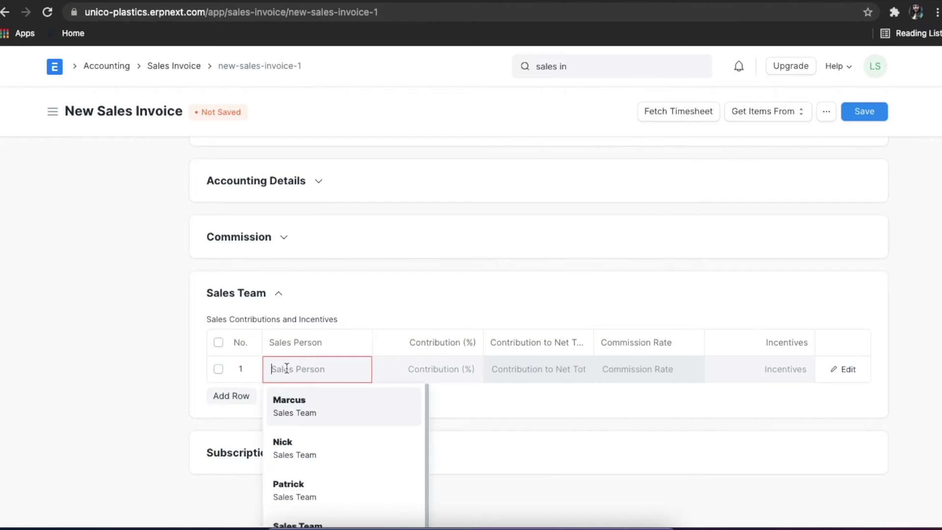
{"action": "left_click", "coordinate": [296, 409]}
{"action": "left_click", "coordinate": [416, 369]}
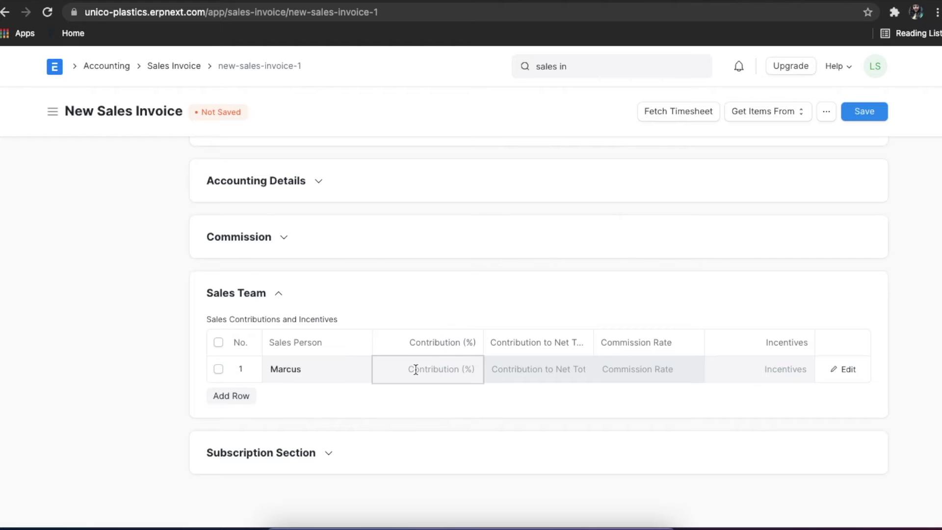
{"action": "type", "text": "100"}
{"action": "left_click", "coordinate": [499, 303]}
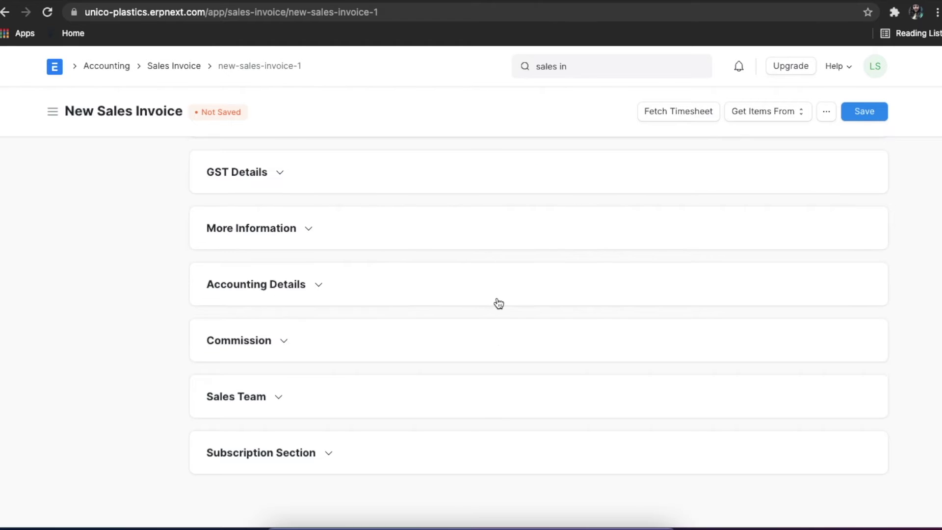
Step: Expand Accounting Dimensions to show the project and cost center fields
{"action": "scroll", "coordinate": [500, 303], "scroll_direction": "up", "scroll_amount": 15}
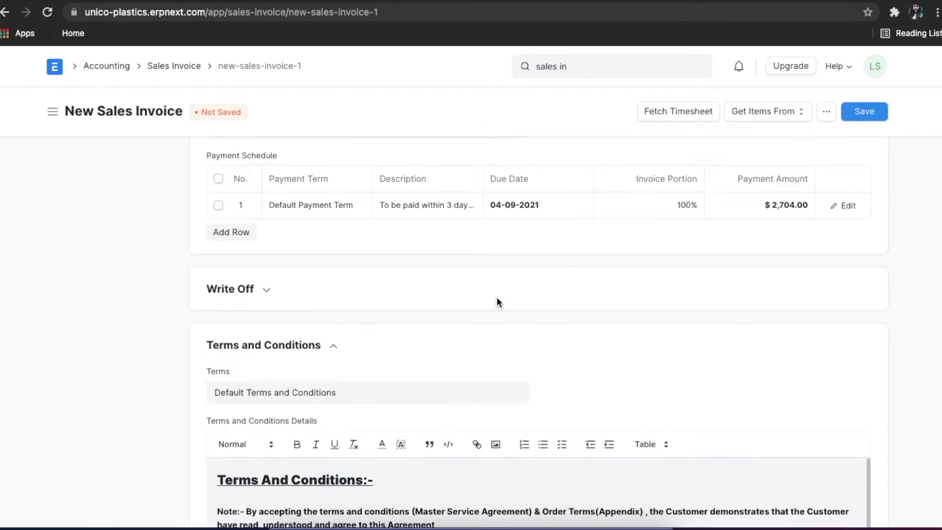
{"action": "scroll", "coordinate": [499, 302], "scroll_direction": "up", "scroll_amount": 15}
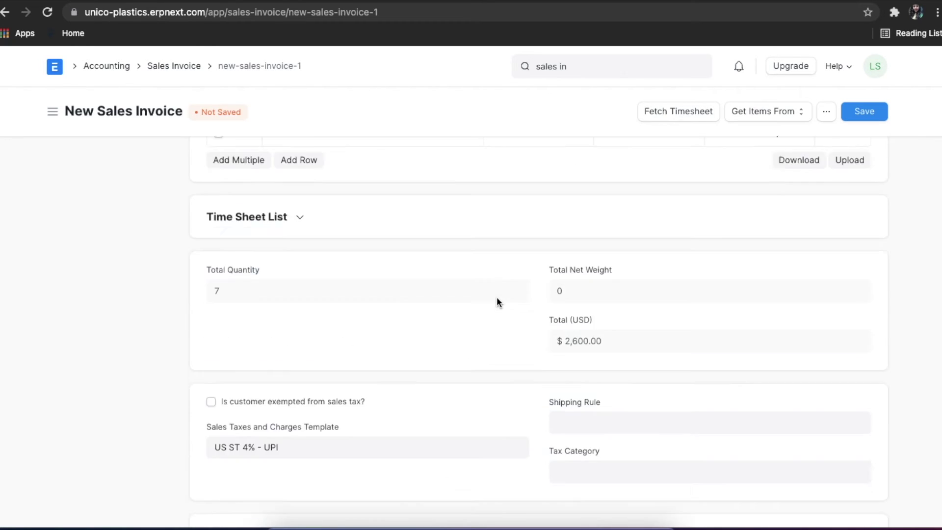
{"action": "scroll", "coordinate": [496, 301], "scroll_direction": "up", "scroll_amount": 5}
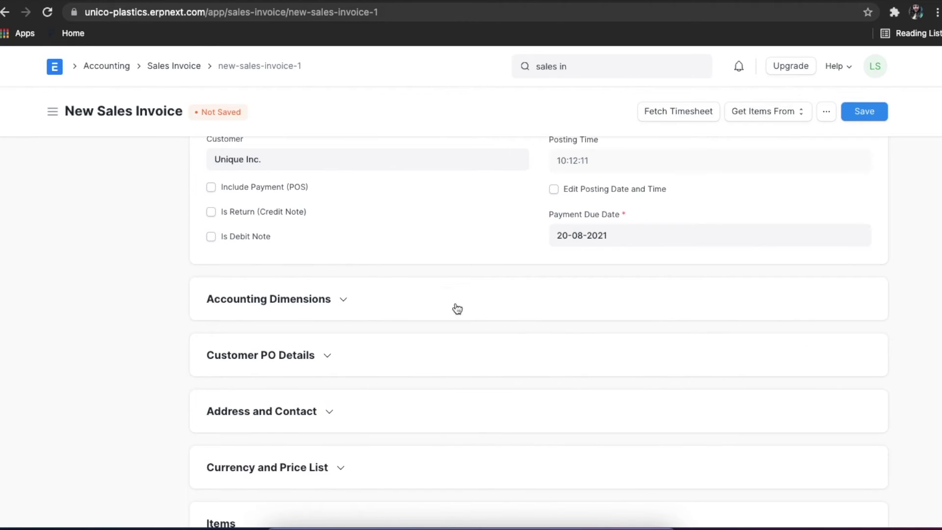
{"action": "left_click", "coordinate": [345, 301]}
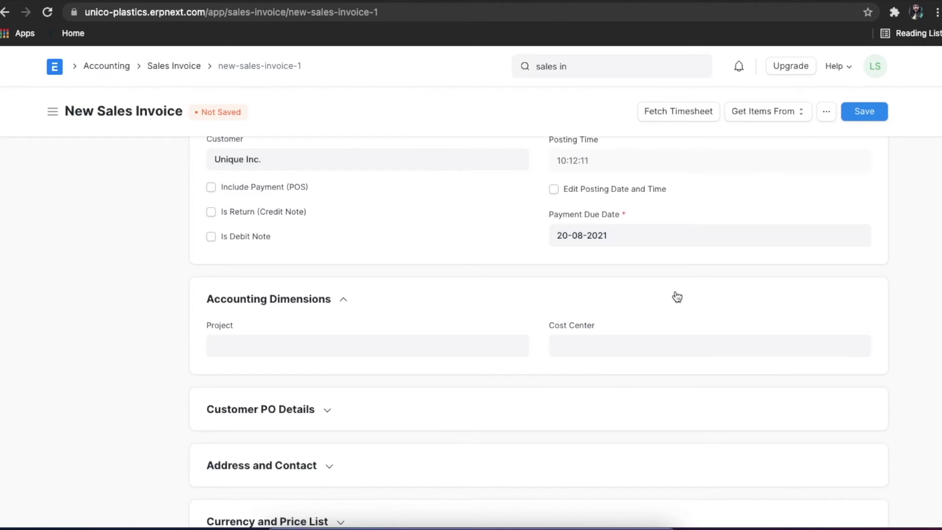
{"action": "scroll", "coordinate": [677, 297], "scroll_direction": "up", "scroll_amount": 3}
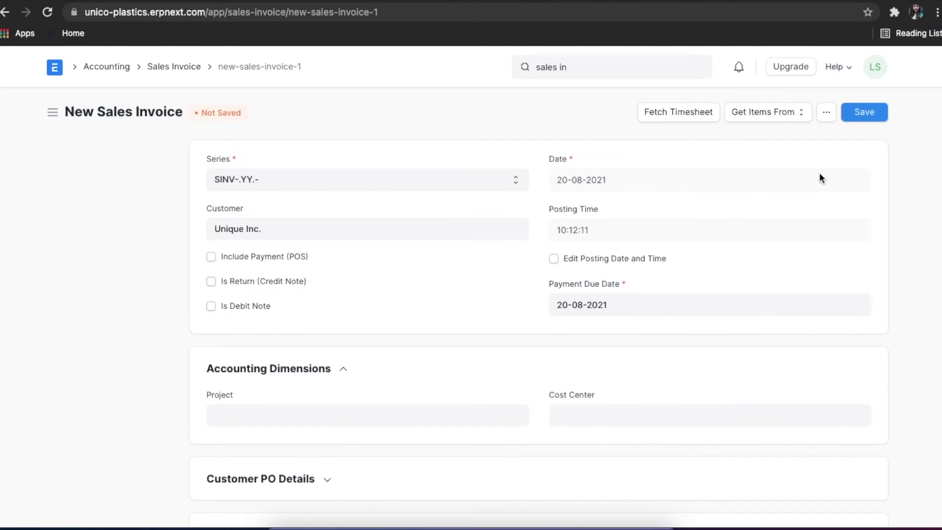
Step: Save the sales invoice and confirm submitting it as SINV-21-00016
{"action": "left_click", "coordinate": [867, 112]}
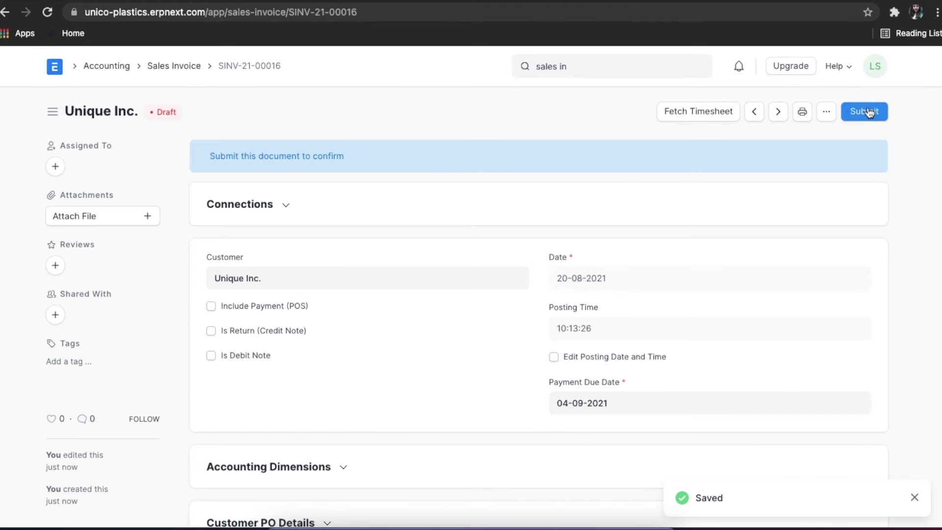
{"action": "left_click", "coordinate": [868, 112]}
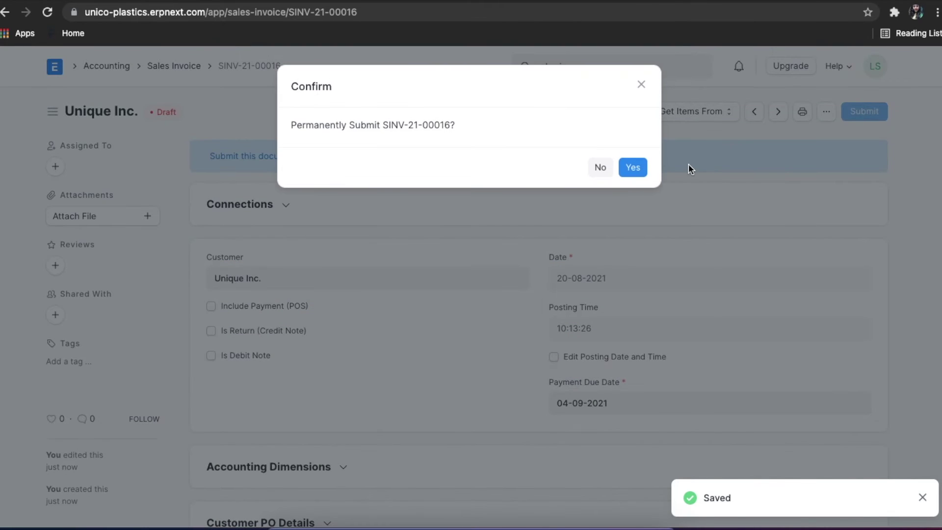
{"action": "left_click", "coordinate": [632, 168]}
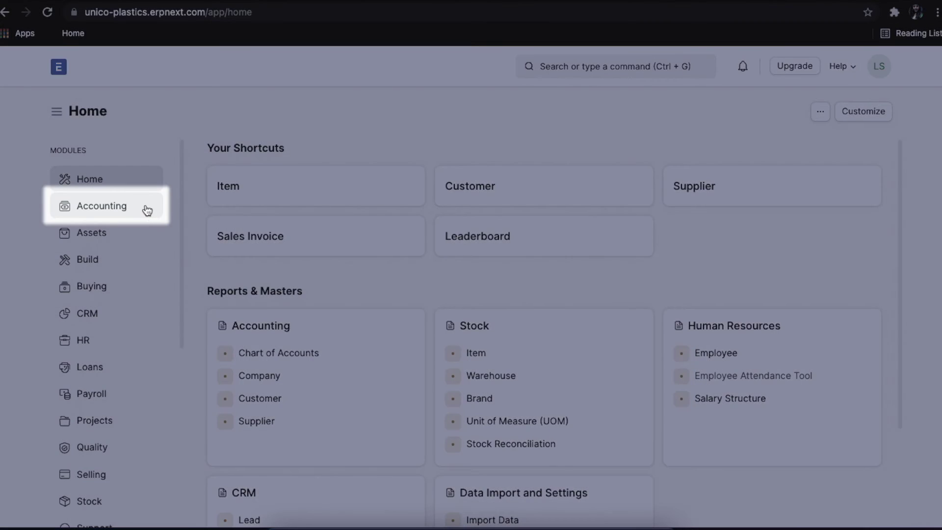
Step: Open the empty Purchase Invoice list from Accounting and start a new purchase invoice
{"action": "left_click", "coordinate": [147, 208]}
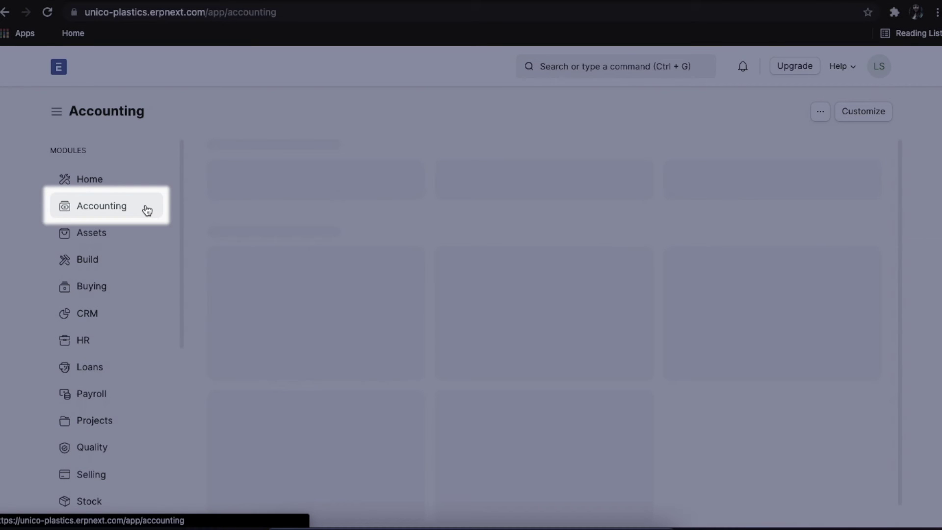
{"action": "scroll", "coordinate": [345, 327], "scroll_direction": "down", "scroll_amount": 7}
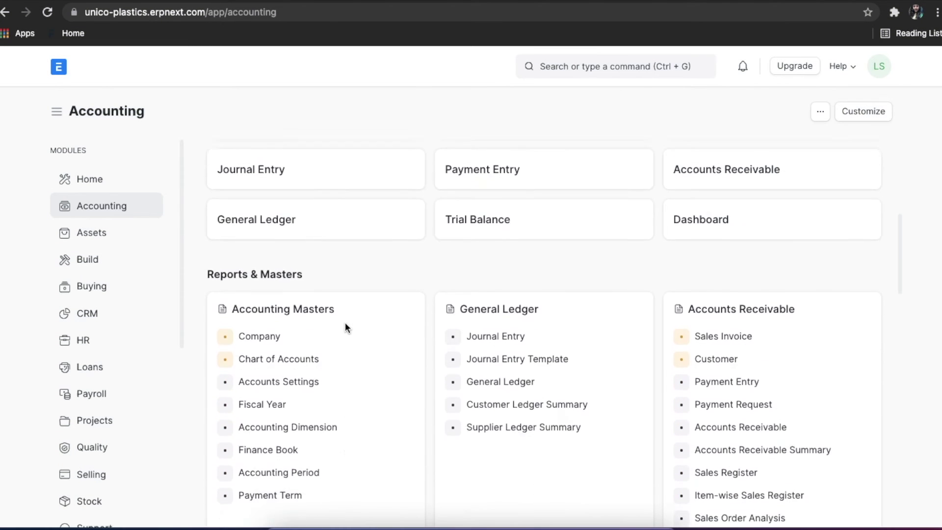
{"action": "scroll", "coordinate": [346, 328], "scroll_direction": "down", "scroll_amount": 5}
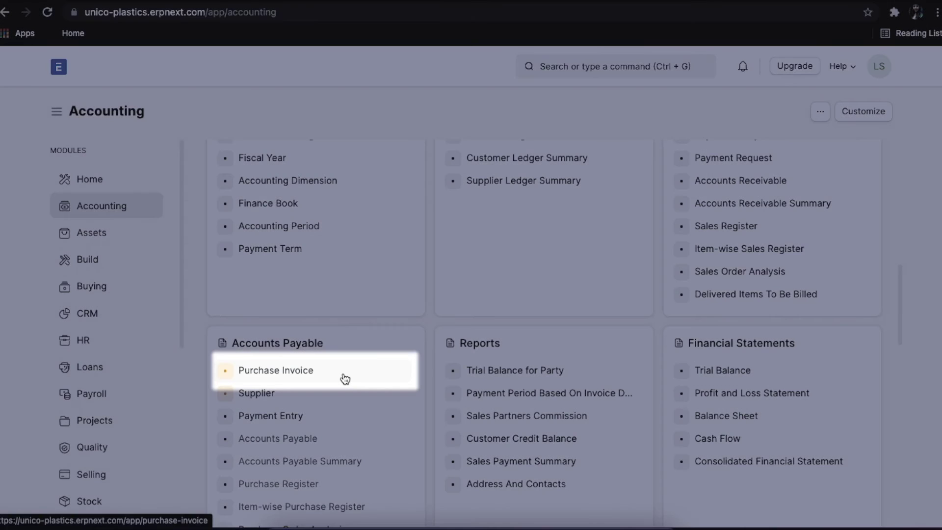
{"action": "left_click", "coordinate": [345, 378]}
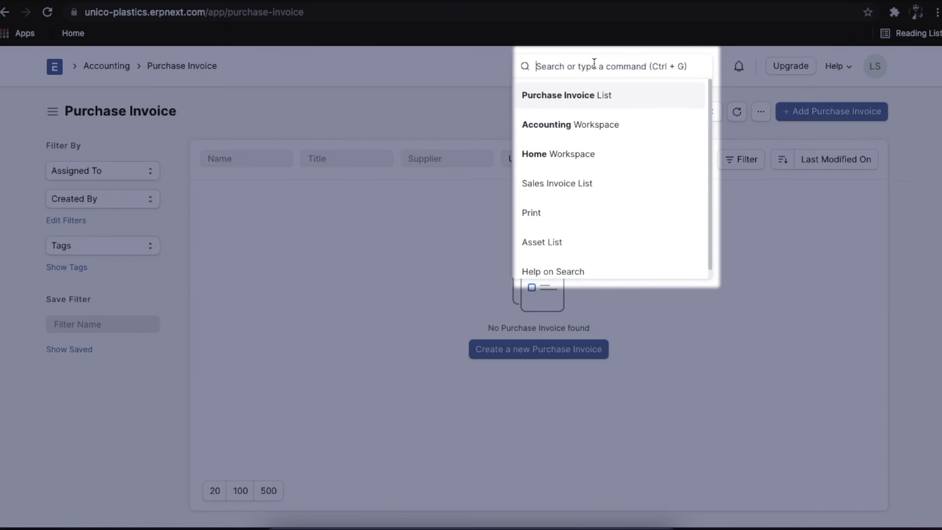
{"action": "type", "text": "purchase "}
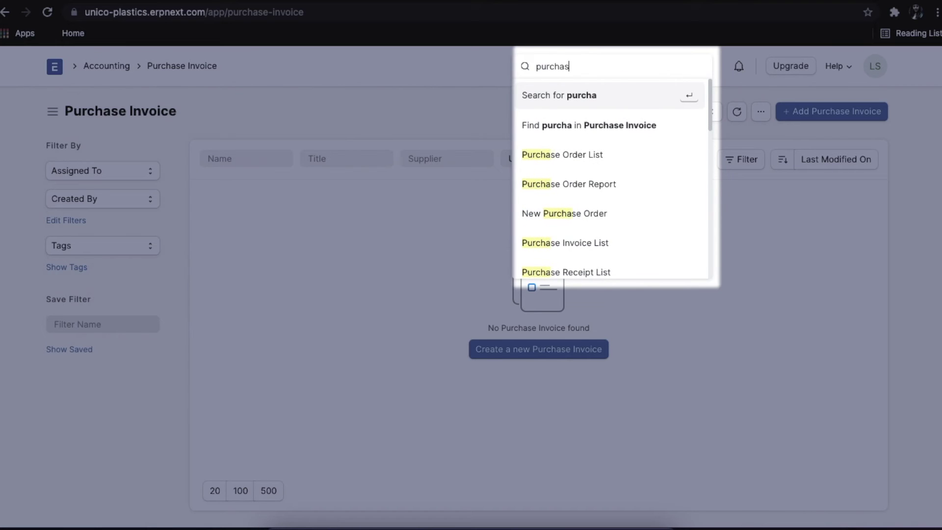
{"action": "type", "text": "in"}
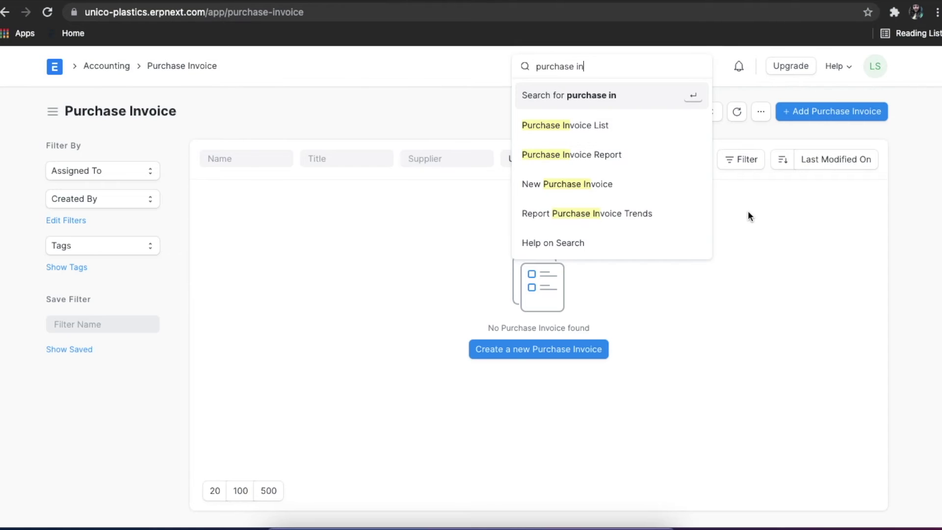
{"action": "left_click", "coordinate": [747, 211]}
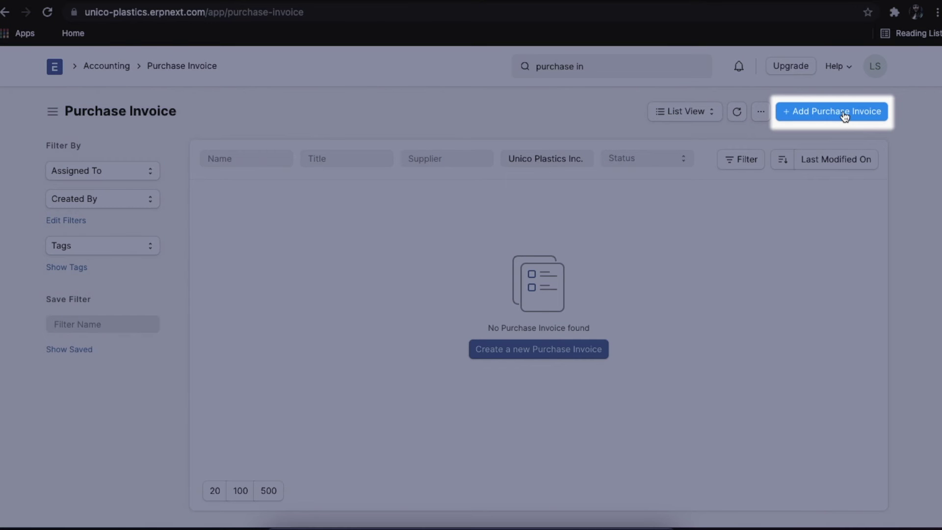
{"action": "left_click", "coordinate": [843, 113]}
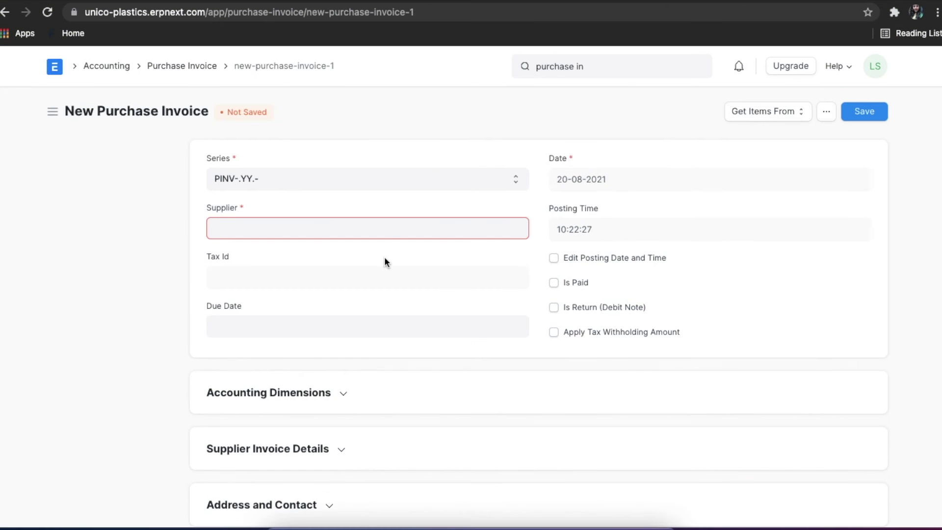
Step: Select Kirkland and Watkins Inc. as the supplier
{"action": "left_click", "coordinate": [391, 232]}
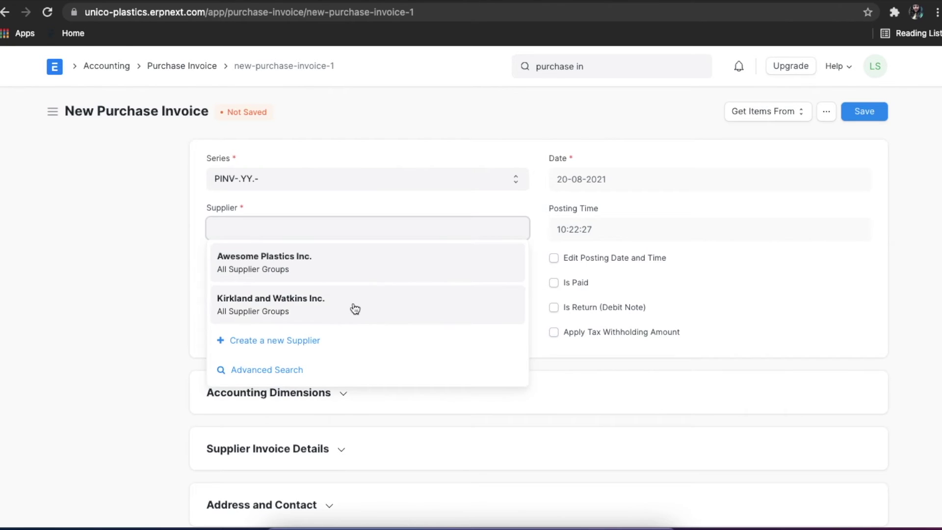
{"action": "left_click", "coordinate": [352, 302]}
{"action": "scroll", "coordinate": [353, 302], "scroll_direction": "down", "scroll_amount": 3}
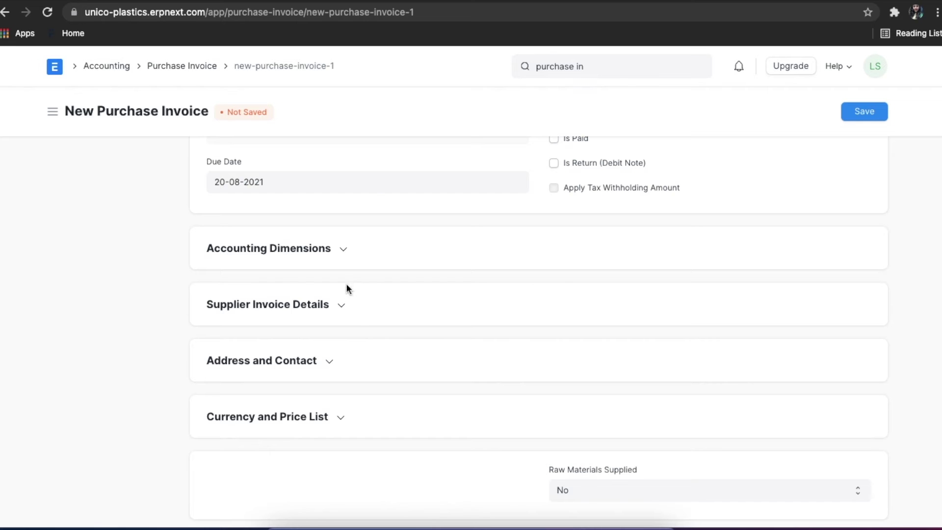
Step: Review the supplier and K & W-Billing shipping addresses, then reach the Items table
{"action": "left_click", "coordinate": [330, 366]}
{"action": "scroll", "coordinate": [467, 373], "scroll_direction": "down", "scroll_amount": 3}
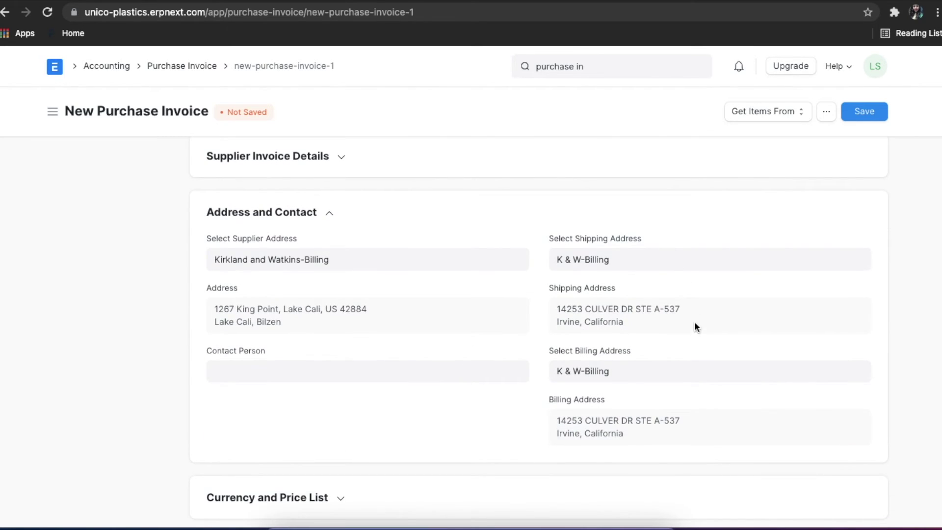
{"action": "scroll", "coordinate": [687, 353], "scroll_direction": "down", "scroll_amount": 3}
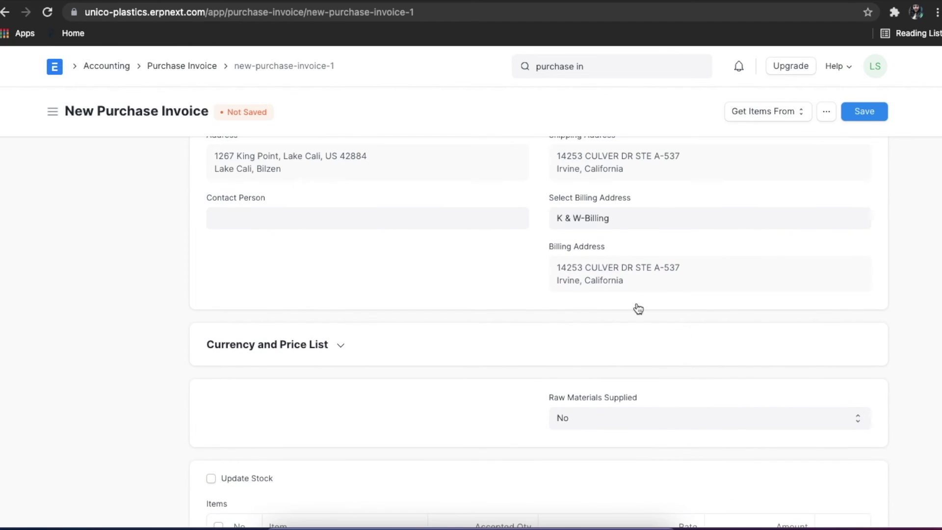
{"action": "left_click", "coordinate": [515, 228]}
{"action": "left_click", "coordinate": [487, 272]}
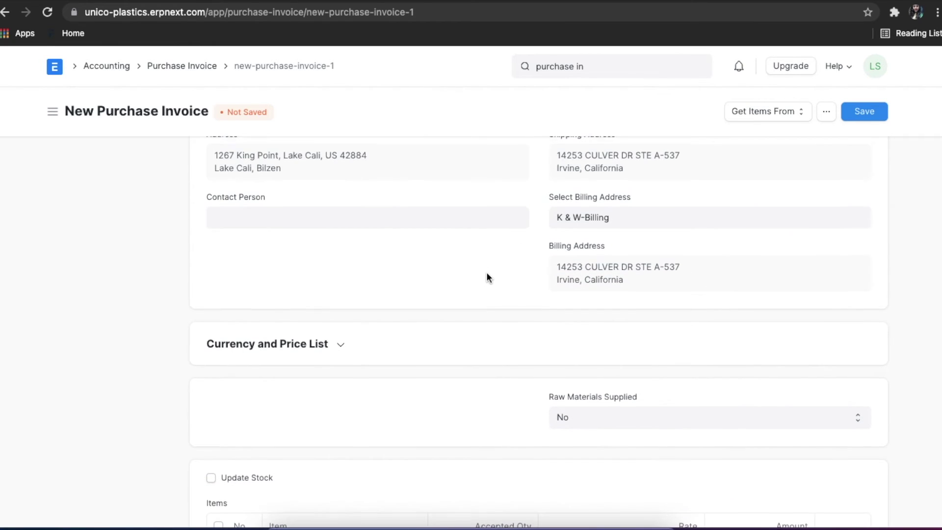
{"action": "scroll", "coordinate": [487, 272], "scroll_direction": "down", "scroll_amount": 4}
{"action": "scroll", "coordinate": [487, 272], "scroll_direction": "down", "scroll_amount": 2}
Step: Add UPI001 as the first item with accepted quantity 3 at $200
{"action": "left_click", "coordinate": [356, 297]}
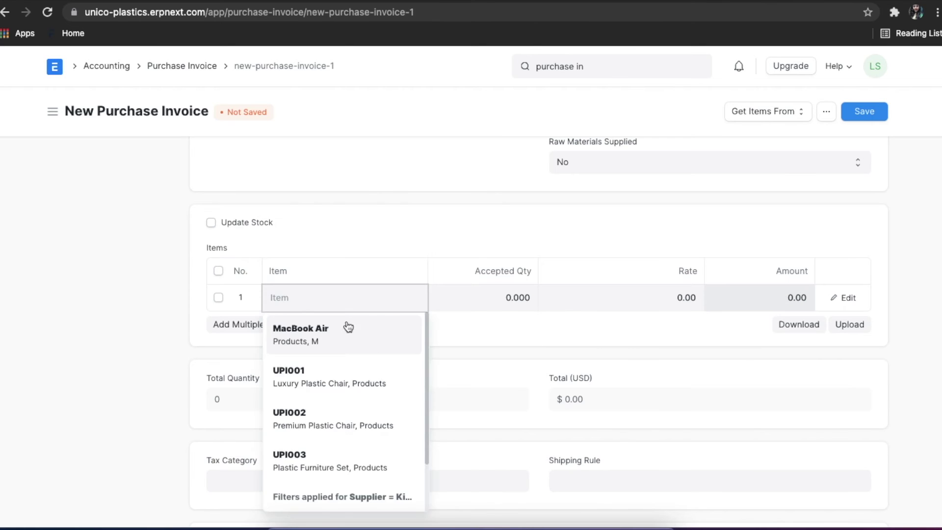
{"action": "left_click", "coordinate": [331, 386]}
{"action": "scroll", "coordinate": [469, 332], "scroll_direction": "down", "scroll_amount": 5}
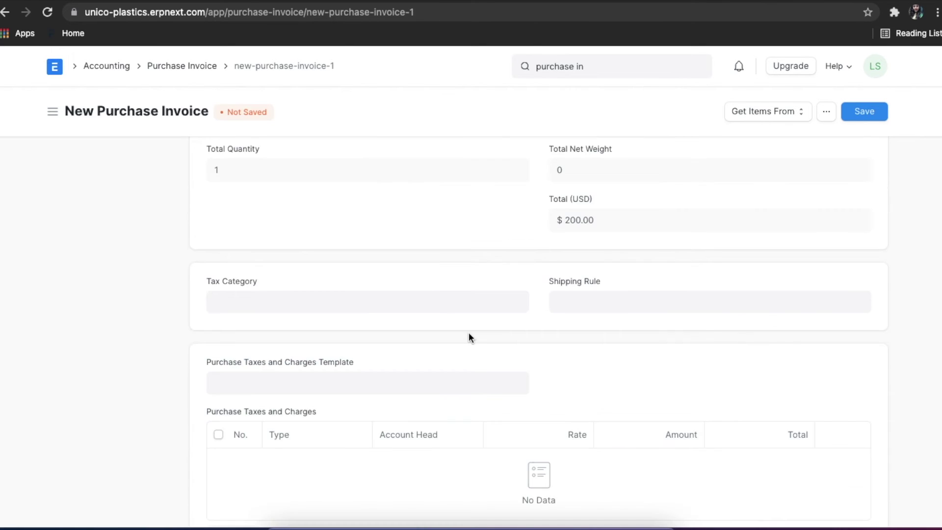
{"action": "scroll", "coordinate": [469, 332], "scroll_direction": "up", "scroll_amount": 7}
{"action": "scroll", "coordinate": [469, 331], "scroll_direction": "down", "scroll_amount": 1}
{"action": "scroll", "coordinate": [470, 331], "scroll_direction": "down", "scroll_amount": 1}
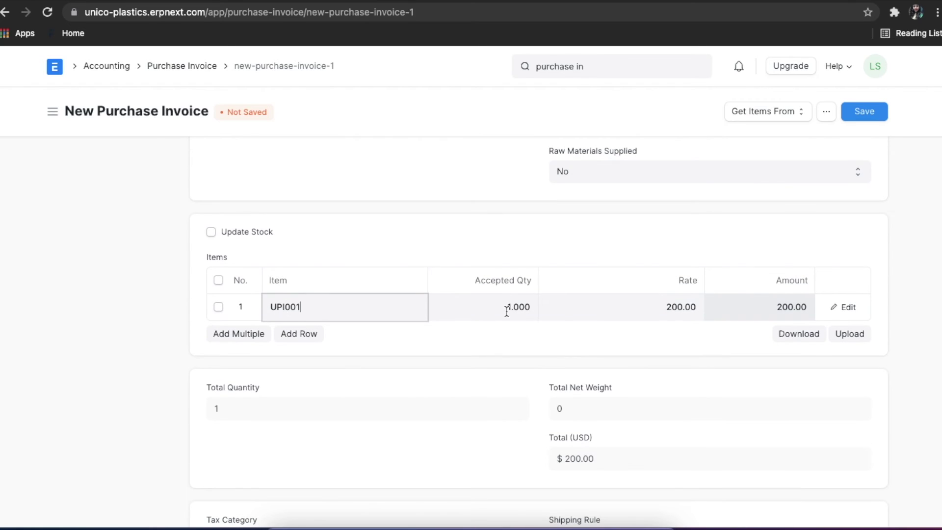
{"action": "left_click", "coordinate": [500, 306]}
{"action": "type", "text": "3"}
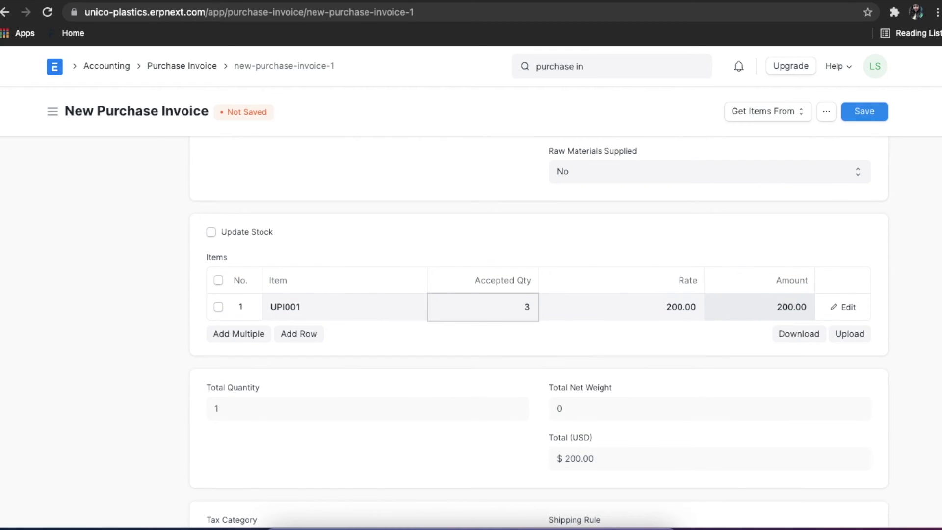
{"action": "left_click", "coordinate": [622, 302]}
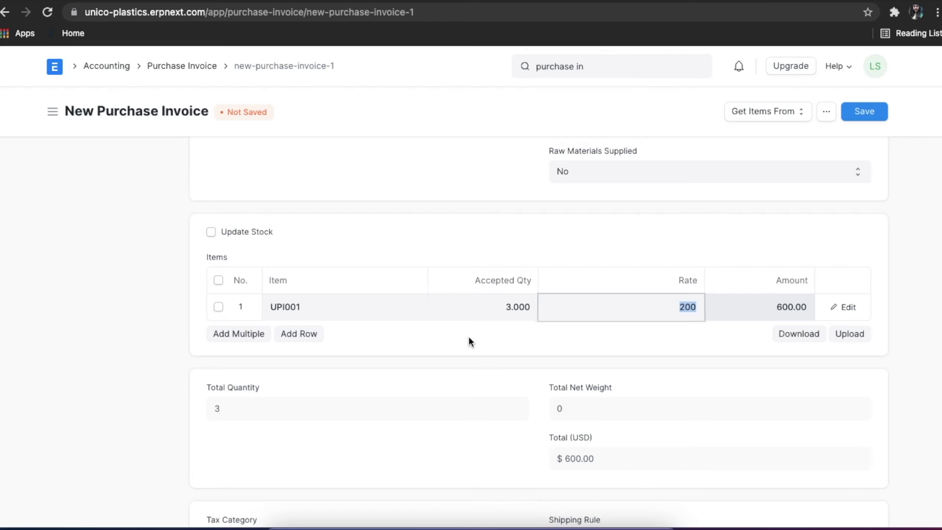
Step: Add a second row with UPI002 at a rate of 400
{"action": "left_click", "coordinate": [322, 336]}
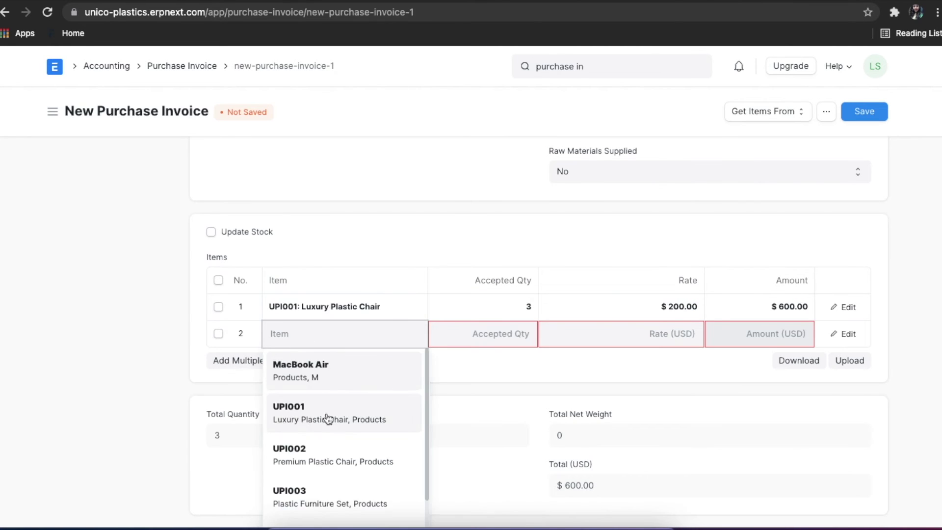
{"action": "left_click", "coordinate": [322, 454]}
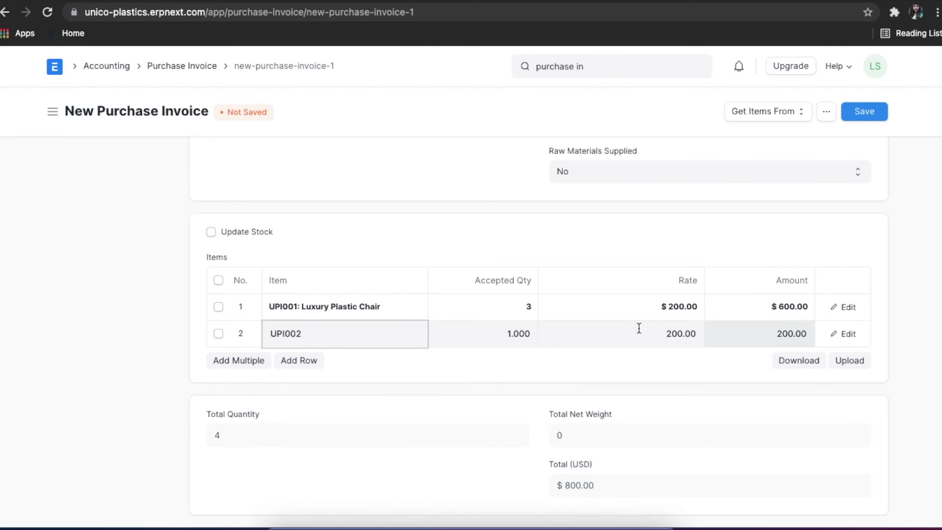
{"action": "left_click", "coordinate": [659, 333]}
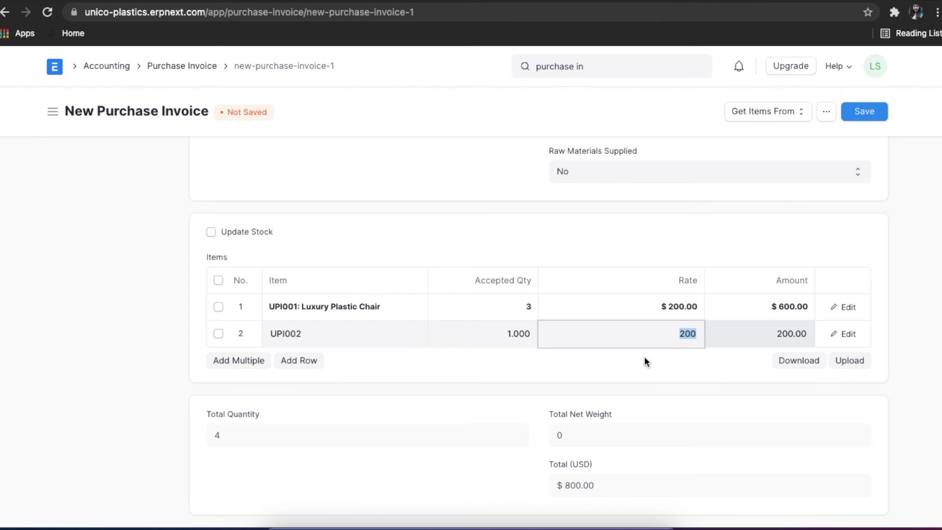
{"action": "type", "text": "400."}
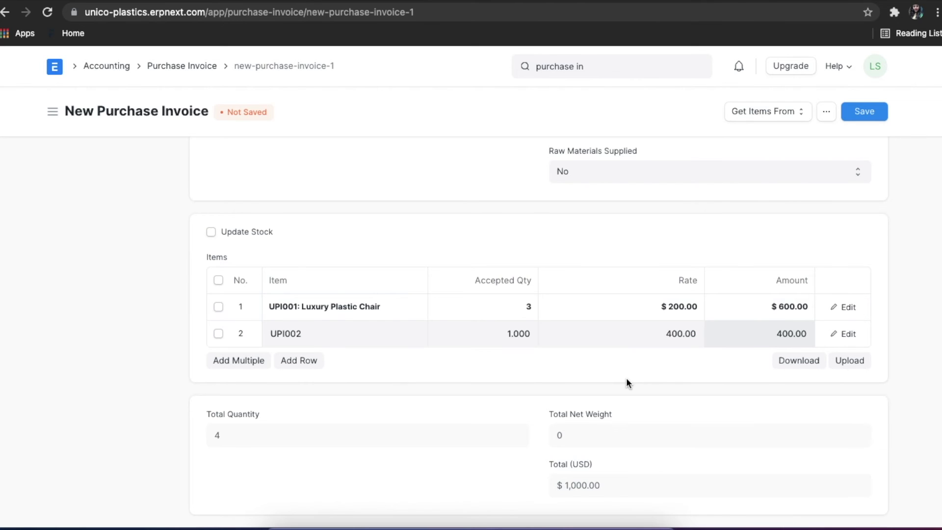
{"action": "scroll", "coordinate": [627, 379], "scroll_direction": "down", "scroll_amount": 7}
Step: Apply the US ST 10% - UPI purchase tax template
{"action": "left_click", "coordinate": [425, 299]}
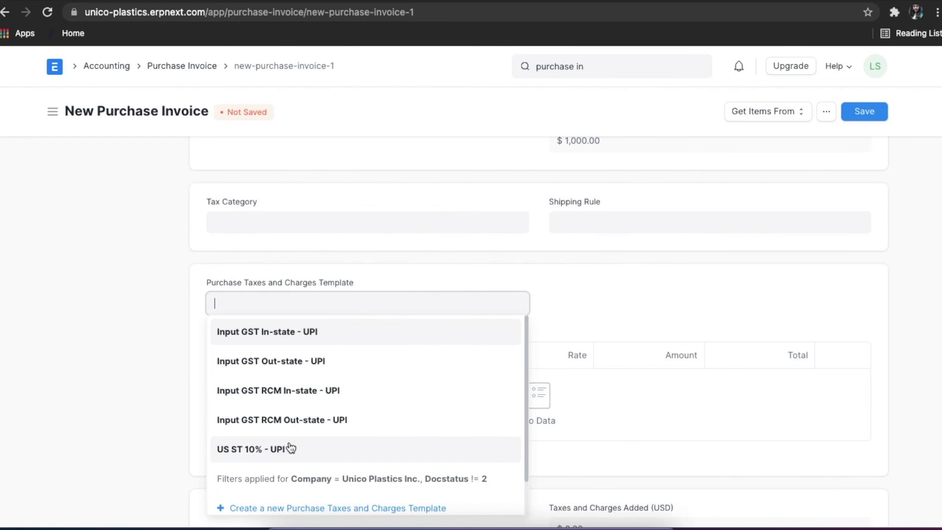
{"action": "left_click", "coordinate": [289, 447]}
{"action": "scroll", "coordinate": [288, 441], "scroll_direction": "down", "scroll_amount": 15}
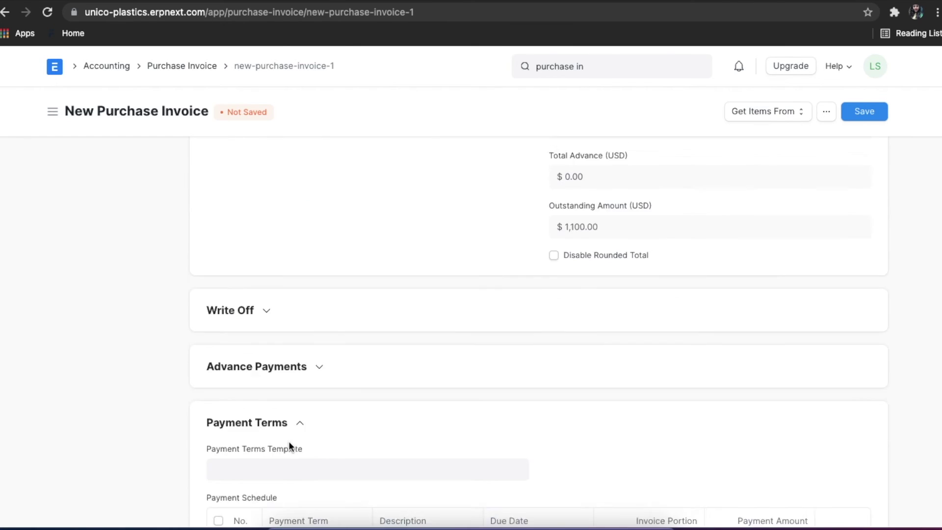
{"action": "scroll", "coordinate": [290, 447], "scroll_direction": "down", "scroll_amount": 1}
Step: Set the Payment Terms Template to Default Payment Term
{"action": "left_click", "coordinate": [312, 295]}
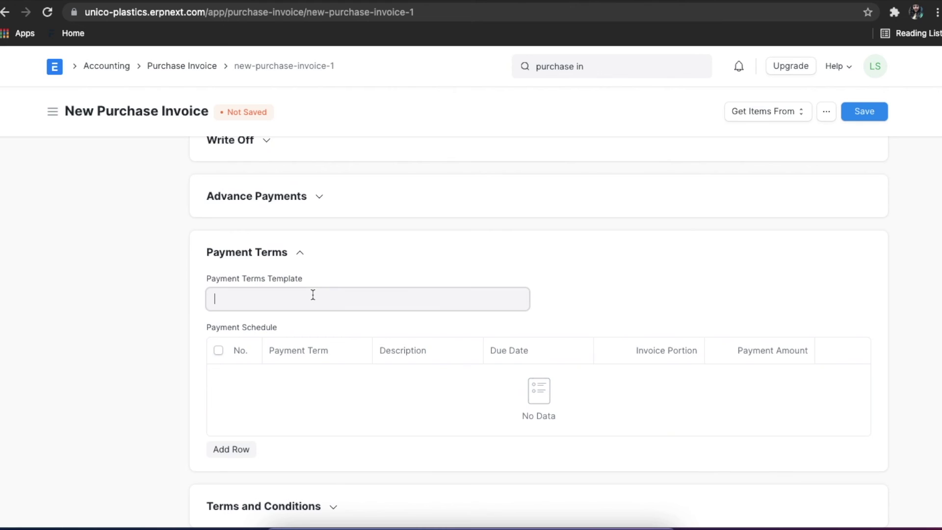
{"action": "left_click", "coordinate": [293, 323]}
{"action": "scroll", "coordinate": [294, 323], "scroll_direction": "down", "scroll_amount": 4}
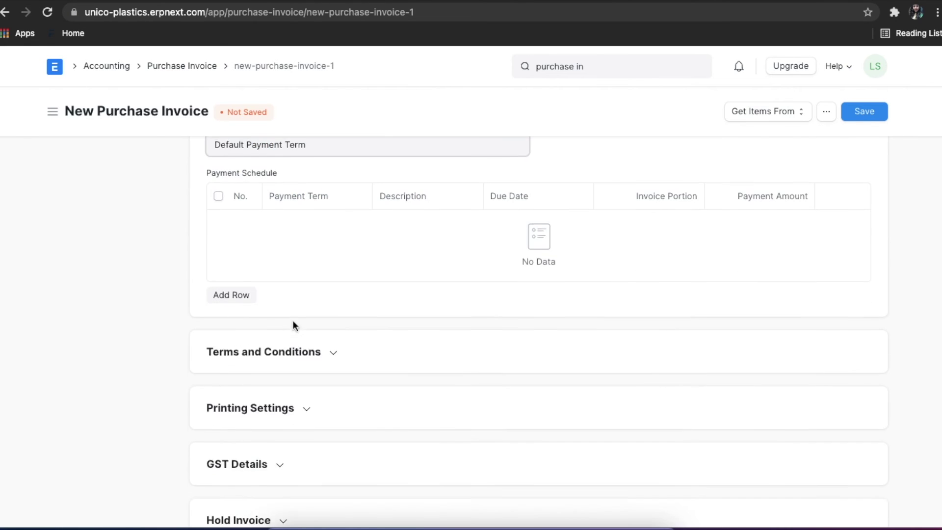
Step: Choose Default Terms and Conditions in the Terms and Conditions section
{"action": "left_click", "coordinate": [332, 308]}
{"action": "left_click", "coordinate": [293, 351]}
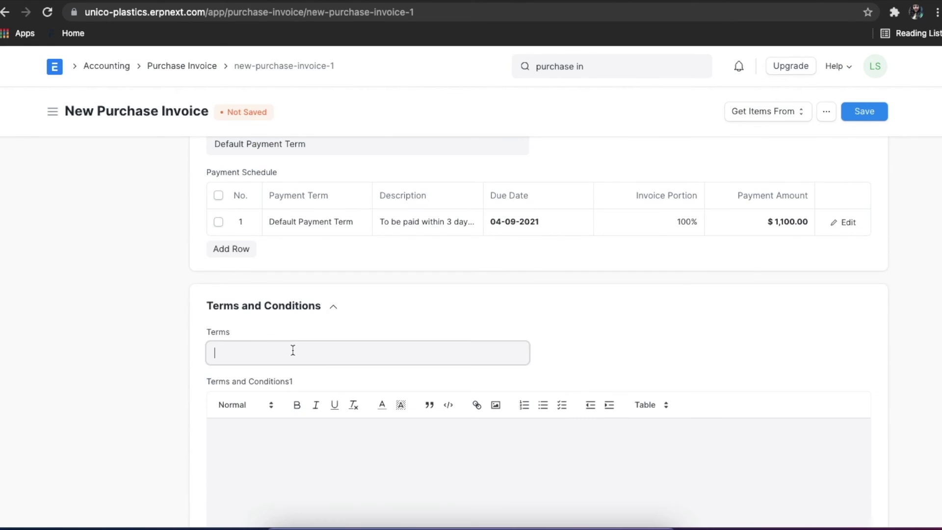
{"action": "left_click", "coordinate": [281, 382]}
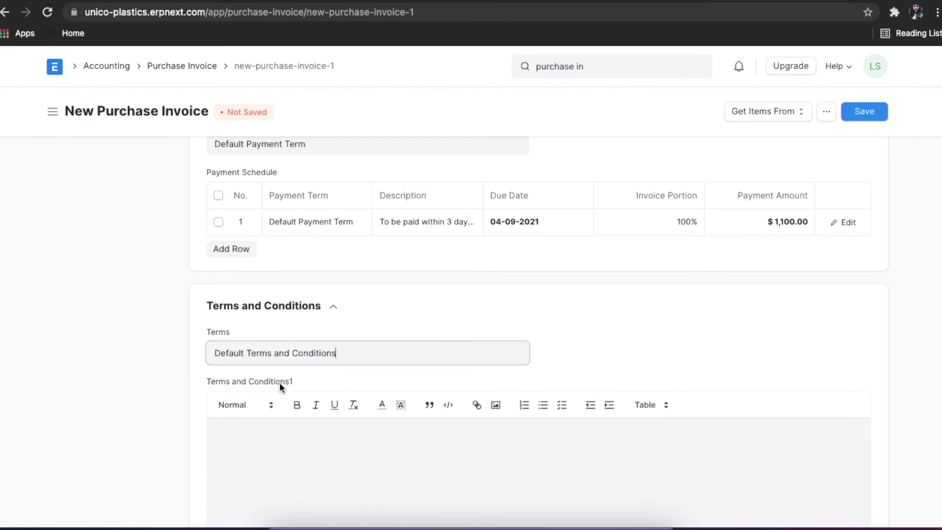
{"action": "left_click", "coordinate": [539, 312]}
{"action": "scroll", "coordinate": [539, 312], "scroll_direction": "up", "scroll_amount": 6}
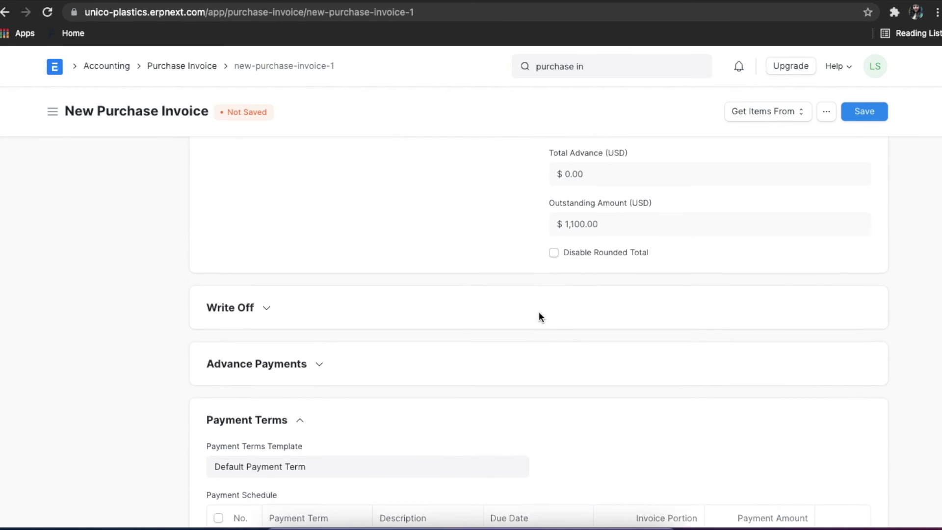
Step: Expand the Accounting Dimensions section of the Kirkland and Watkins Inc. purchase invoice
{"action": "scroll", "coordinate": [539, 313], "scroll_direction": "up", "scroll_amount": 10}
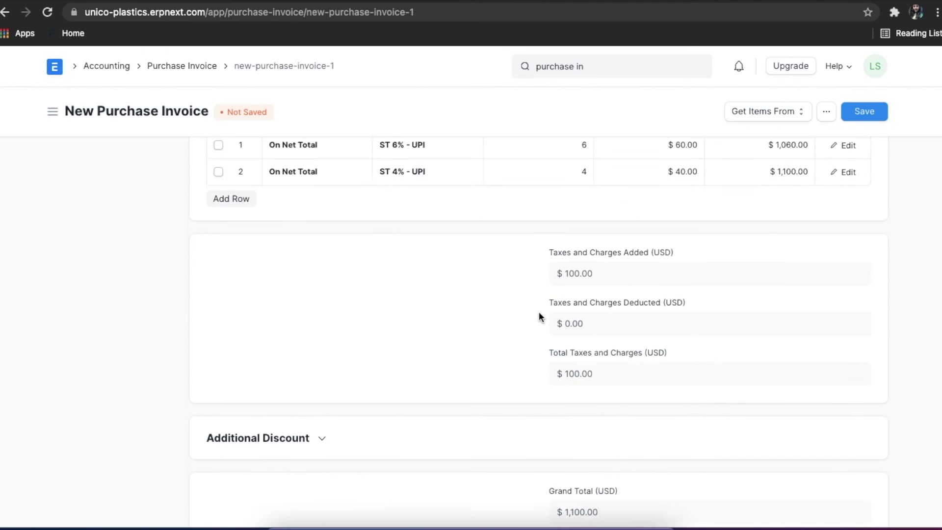
{"action": "scroll", "coordinate": [538, 316], "scroll_direction": "up", "scroll_amount": 10}
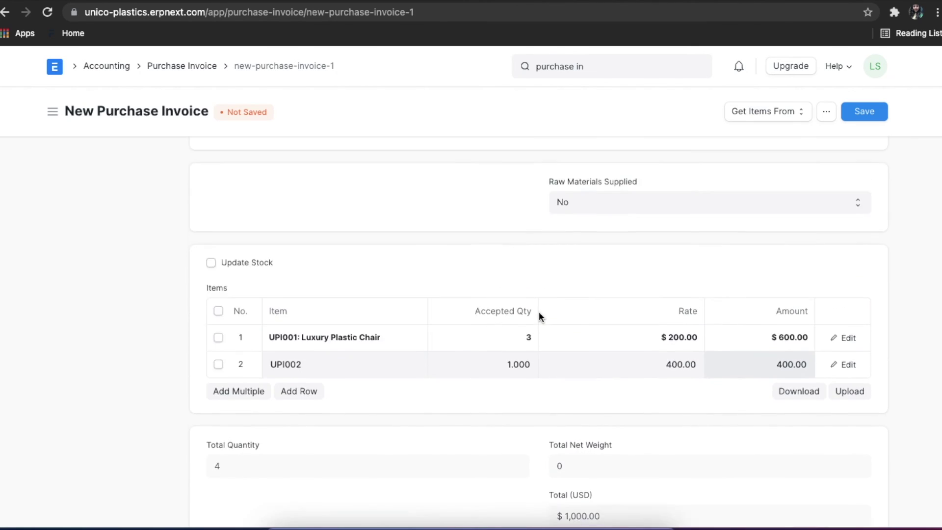
{"action": "scroll", "coordinate": [539, 311], "scroll_direction": "up", "scroll_amount": 5}
{"action": "left_click", "coordinate": [345, 217]}
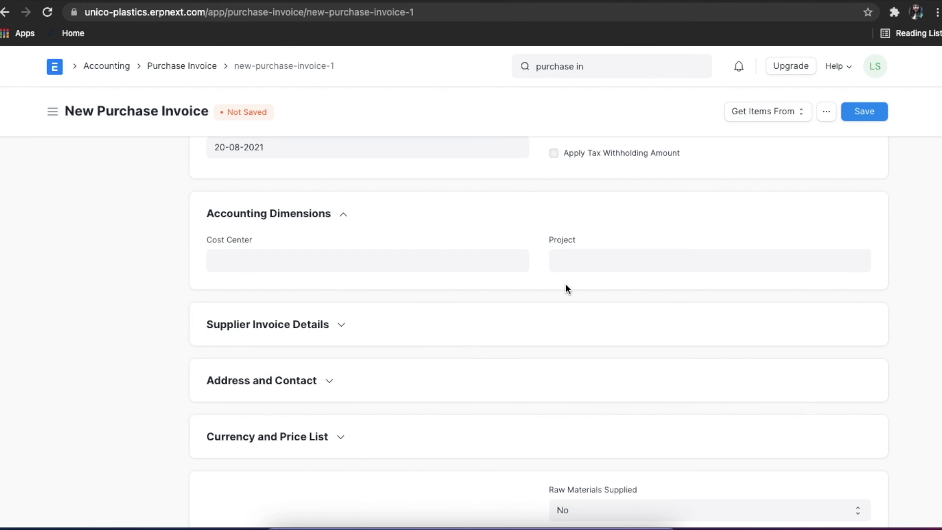
Step: Save and submit the invoice as PINV-21-00001, now Unpaid with payment due 04-09-2021
{"action": "scroll", "coordinate": [637, 284], "scroll_direction": "up", "scroll_amount": 4}
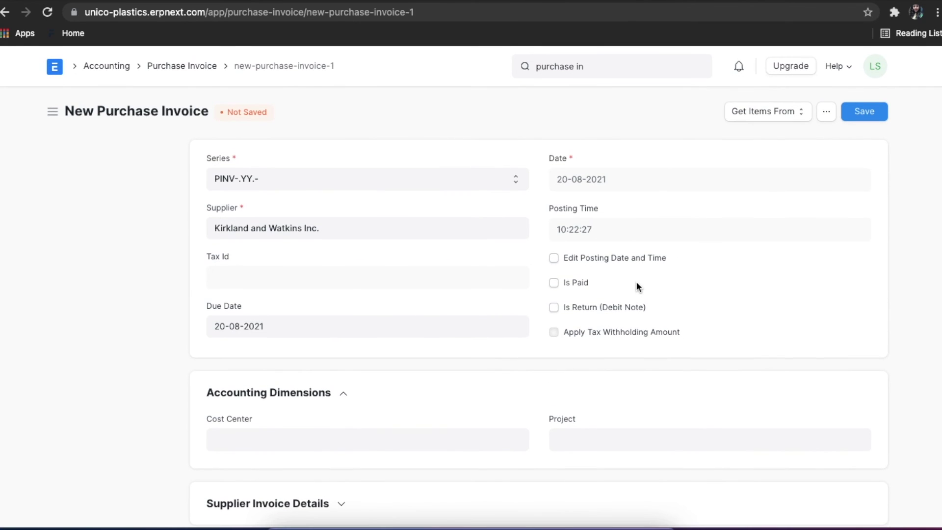
{"action": "left_click", "coordinate": [865, 111]}
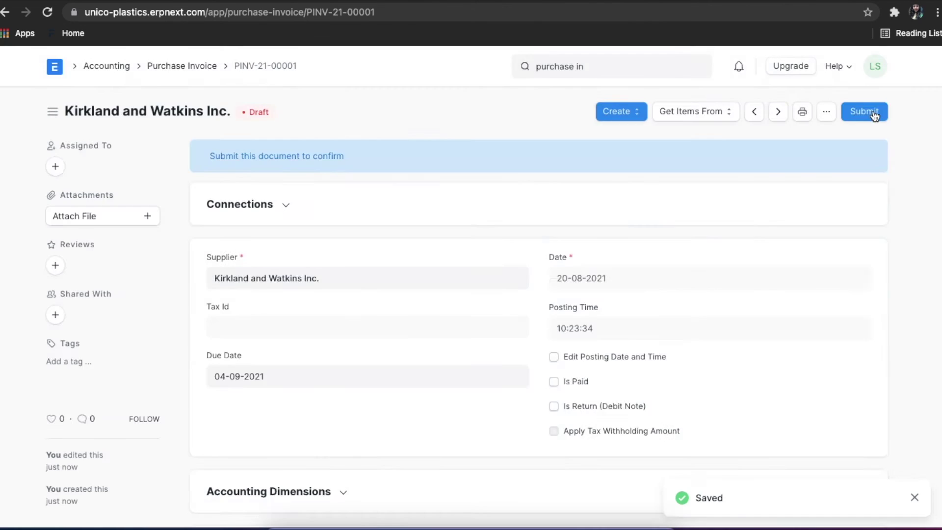
{"action": "left_click", "coordinate": [872, 111]}
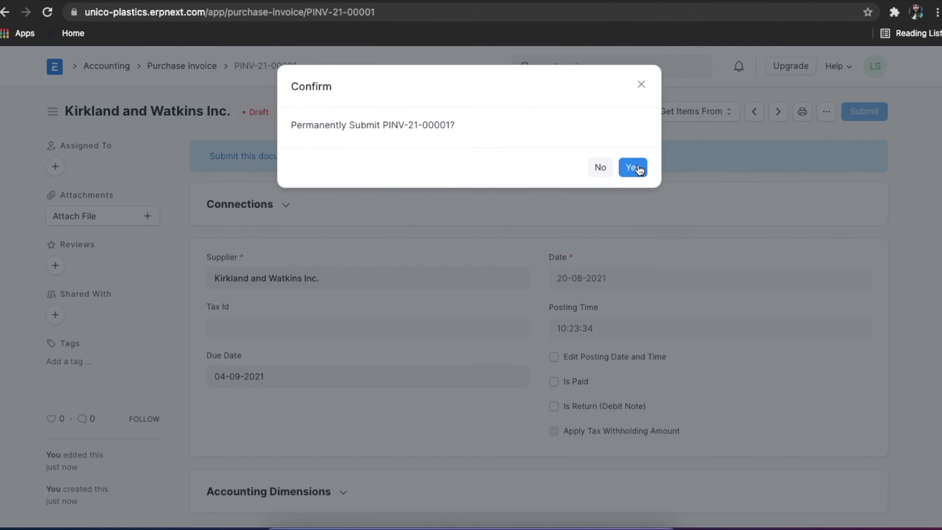
{"action": "left_click", "coordinate": [635, 168]}
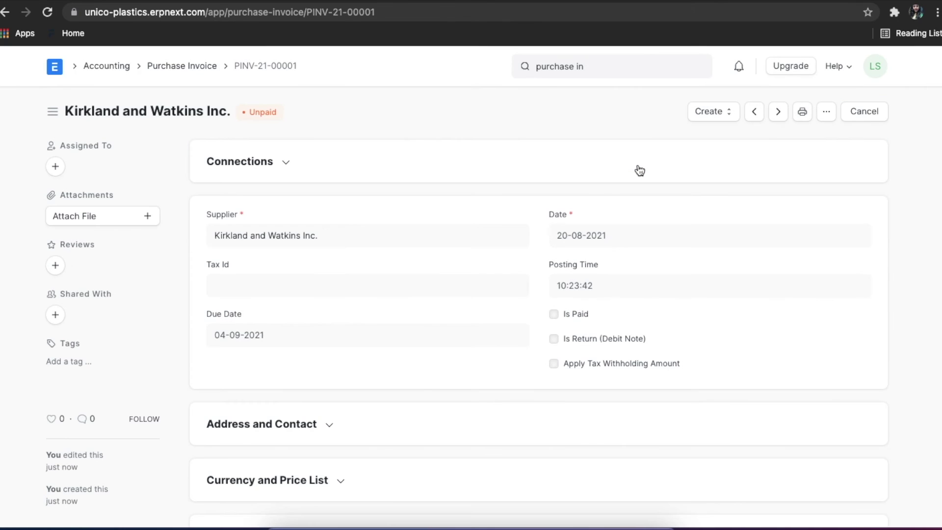